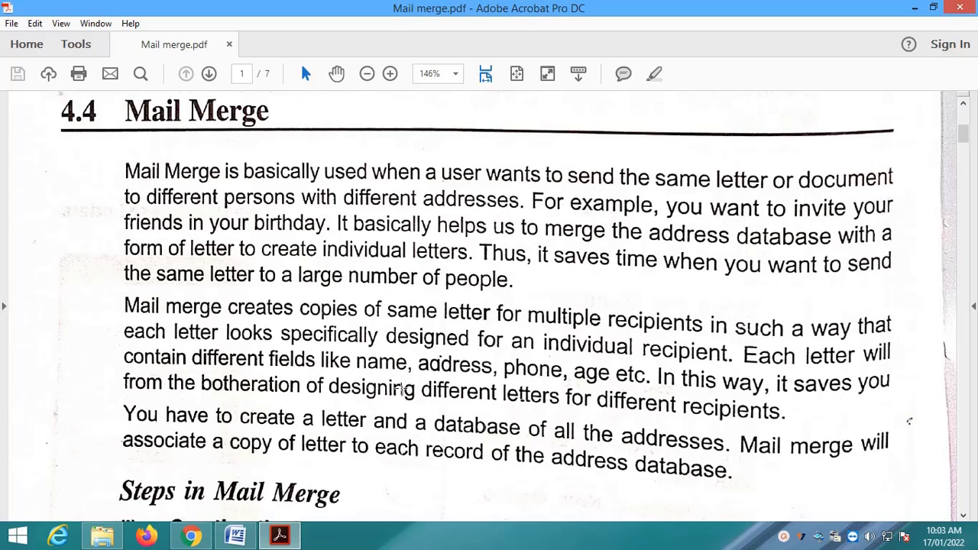
Scroll through Mail merge.pdf from page 1 to page 2's mail merge steps (ii) to (iv)
{"action": "scroll", "coordinate": [393, 393], "scroll_direction": "down", "scroll_amount": 1}
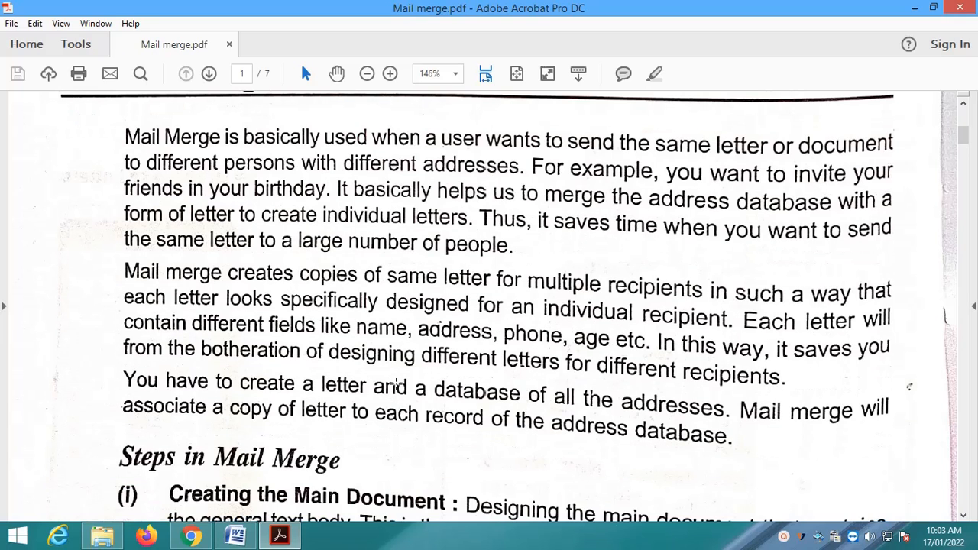
{"action": "scroll", "coordinate": [396, 385], "scroll_direction": "down", "scroll_amount": 1}
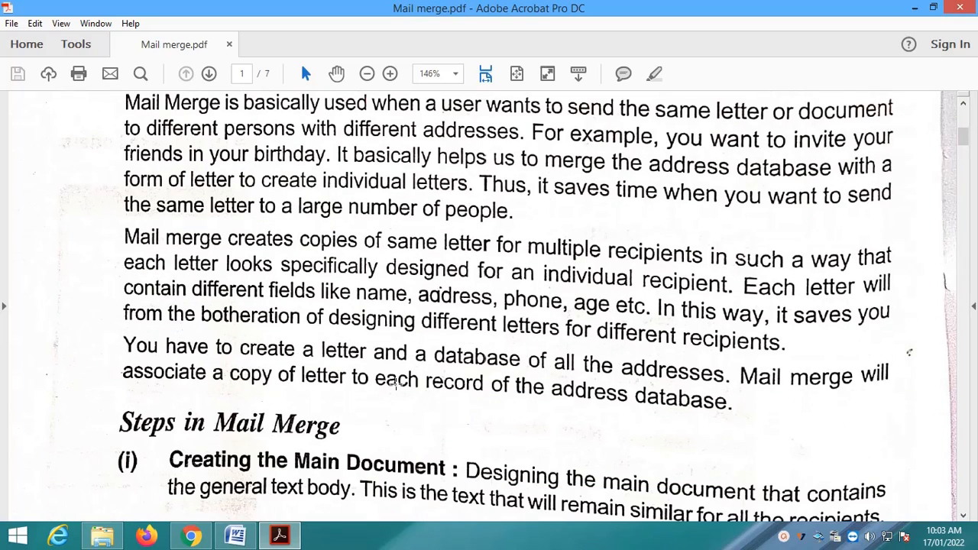
{"action": "scroll", "coordinate": [397, 385], "scroll_direction": "down", "scroll_amount": 2}
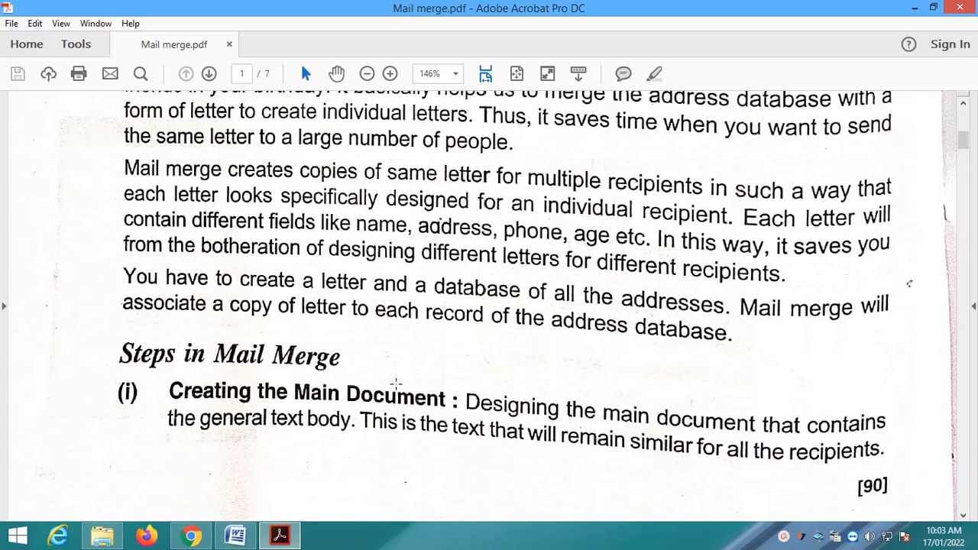
{"action": "scroll", "coordinate": [396, 385], "scroll_direction": "down", "scroll_amount": 1}
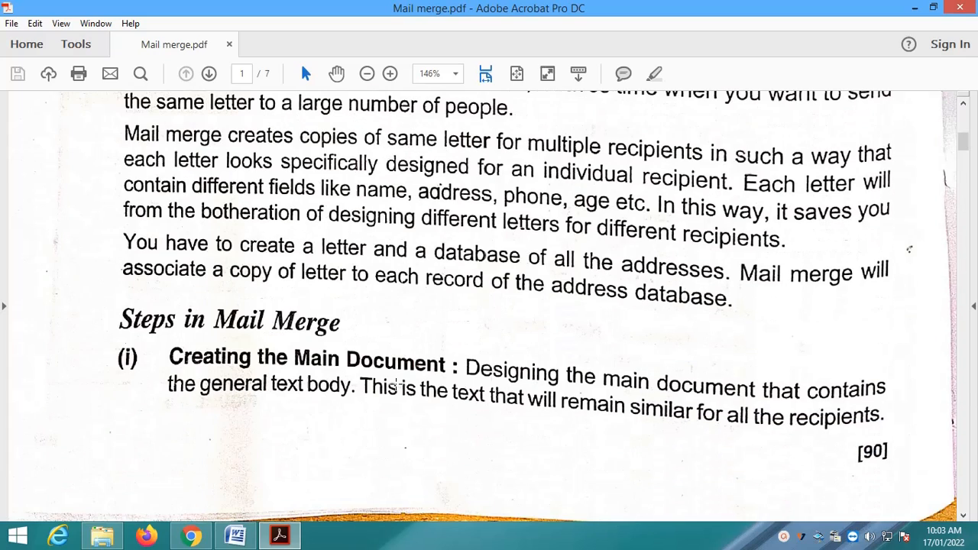
{"action": "scroll", "coordinate": [397, 385], "scroll_direction": "down", "scroll_amount": 2}
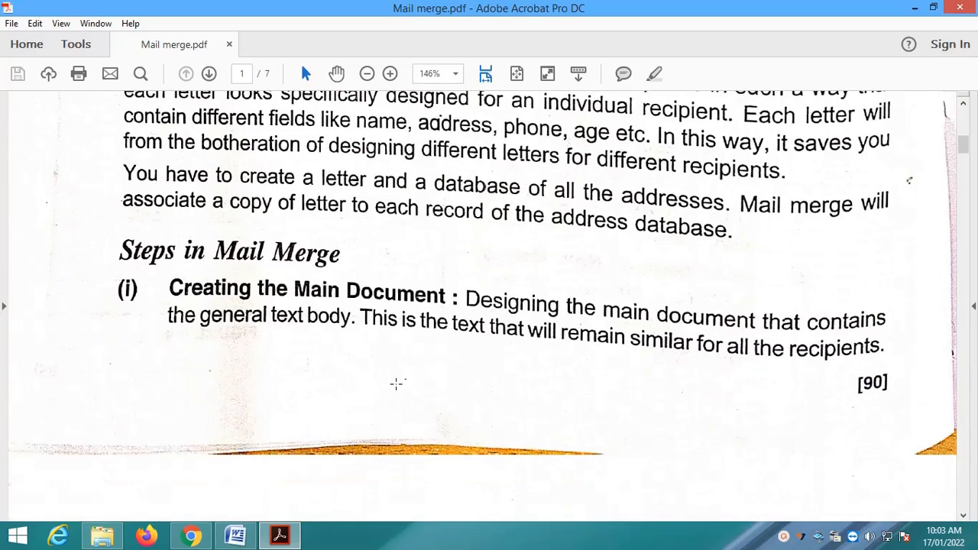
{"action": "scroll", "coordinate": [397, 383], "scroll_direction": "down", "scroll_amount": 10}
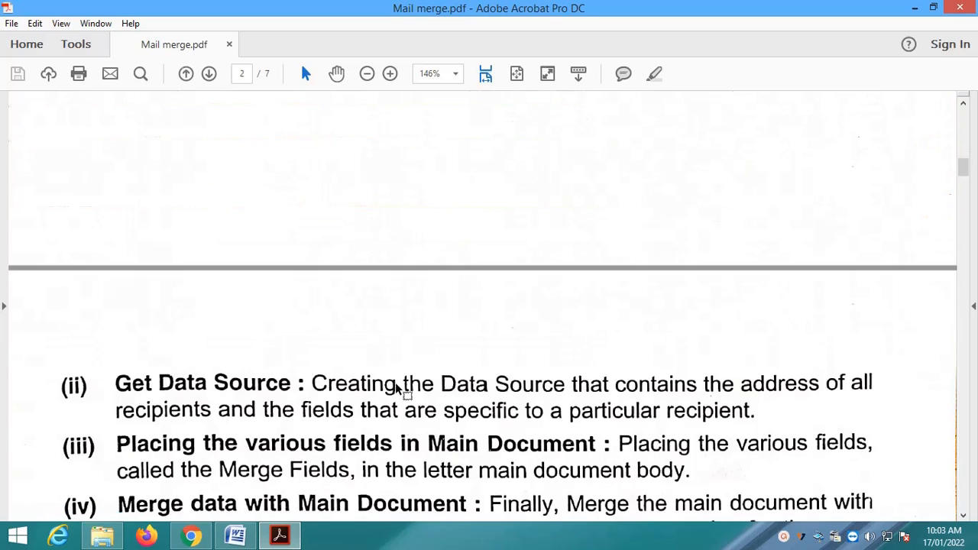
Scroll page 2 to section 4.4.1 Creating the Main Document and the Start Mail Merge figure
{"action": "scroll", "coordinate": [397, 386], "scroll_direction": "down", "scroll_amount": 4}
{"action": "scroll", "coordinate": [397, 386], "scroll_direction": "up", "scroll_amount": 12}
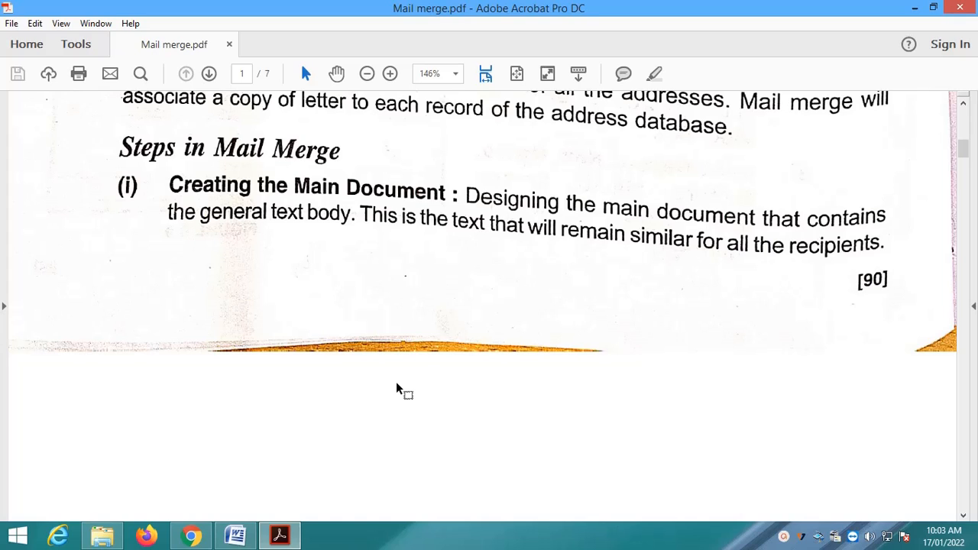
{"action": "scroll", "coordinate": [396, 387], "scroll_direction": "down", "scroll_amount": 6}
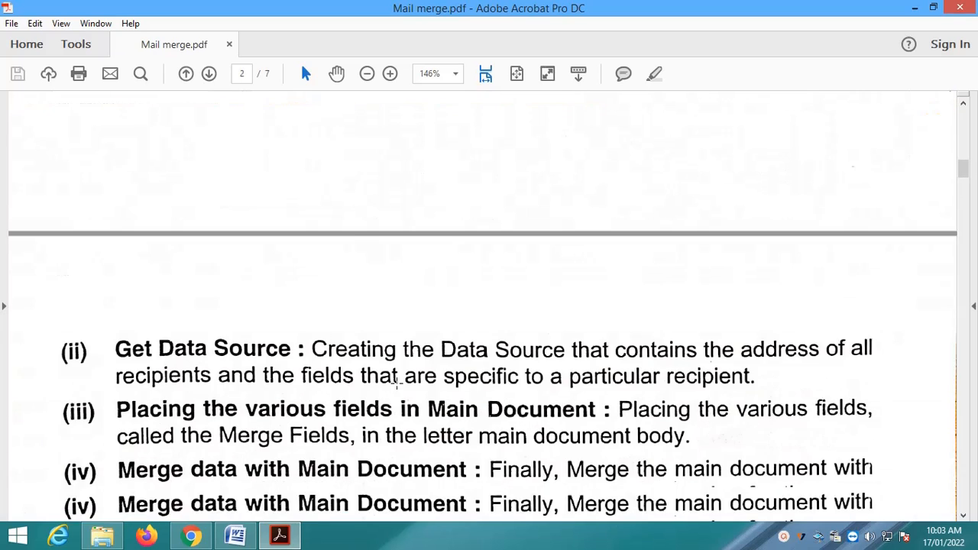
{"action": "scroll", "coordinate": [397, 386], "scroll_direction": "down", "scroll_amount": 3}
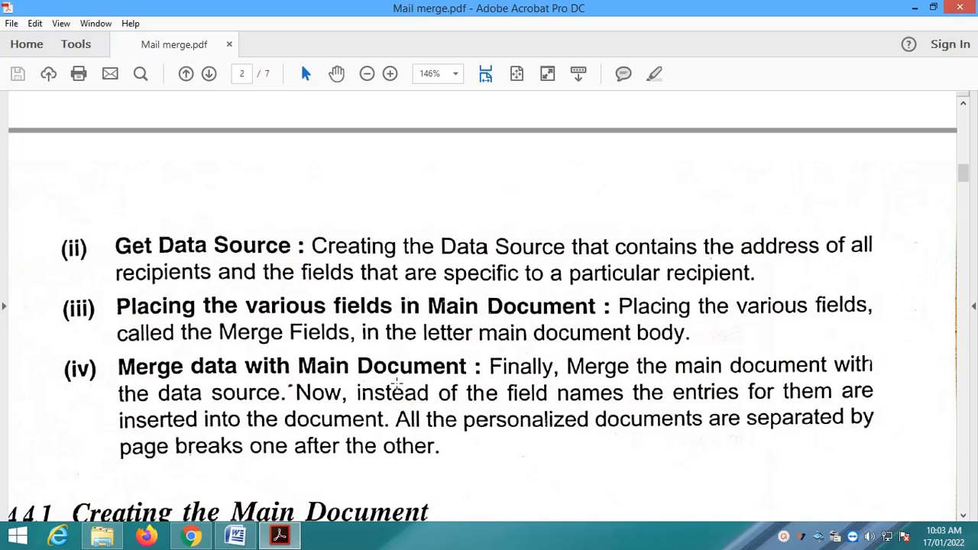
{"action": "scroll", "coordinate": [397, 383], "scroll_direction": "down", "scroll_amount": 3}
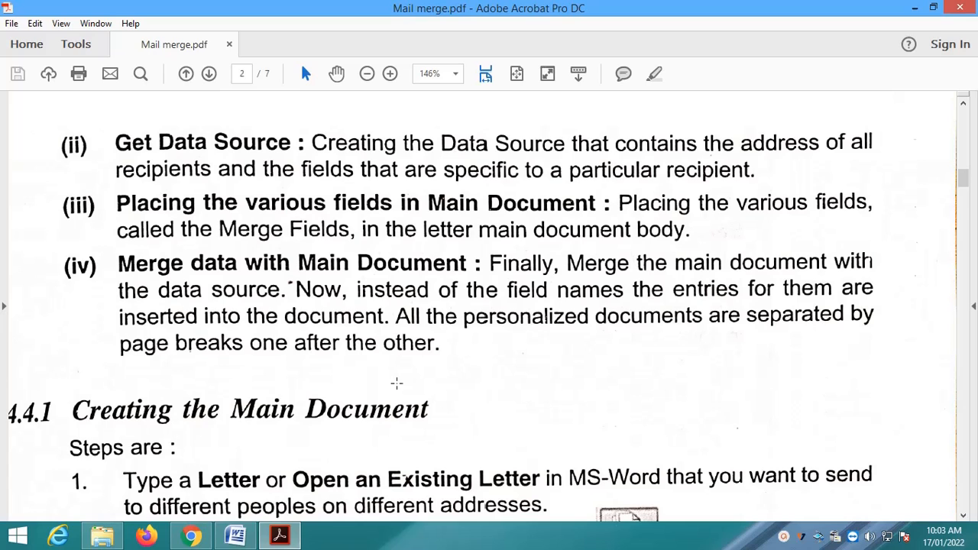
{"action": "scroll", "coordinate": [396, 382], "scroll_direction": "down", "scroll_amount": 6}
{"action": "scroll", "coordinate": [397, 383], "scroll_direction": "up", "scroll_amount": 1}
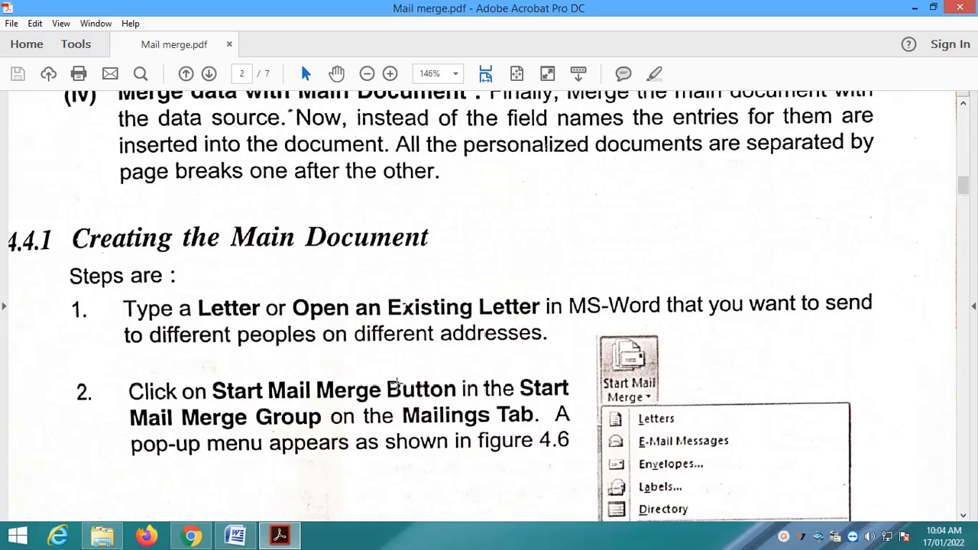
In the Birthday party letter, change 'date' to 'dated' and show the Mailings commands
{"action": "left_click", "coordinate": [241, 537]}
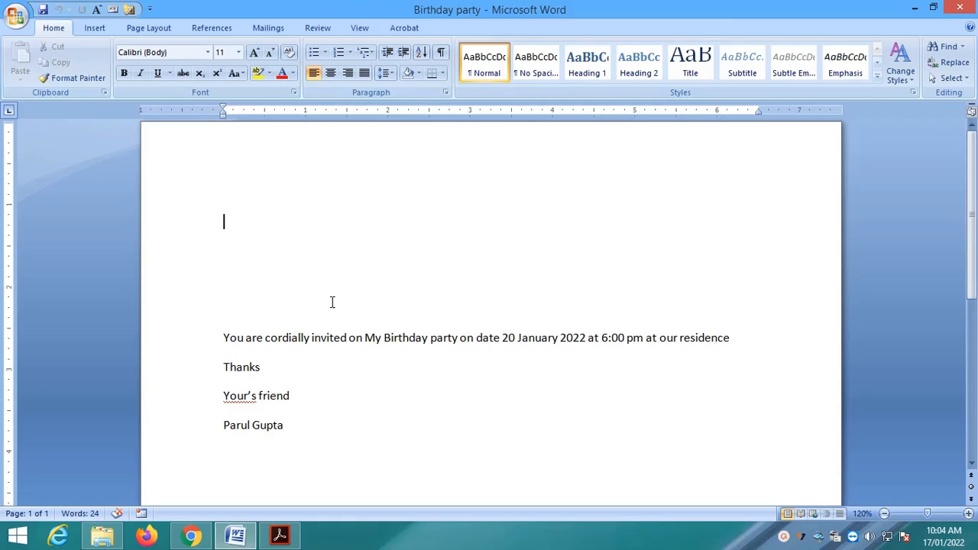
{"action": "left_click", "coordinate": [501, 340]}
{"action": "type", "text": "d"}
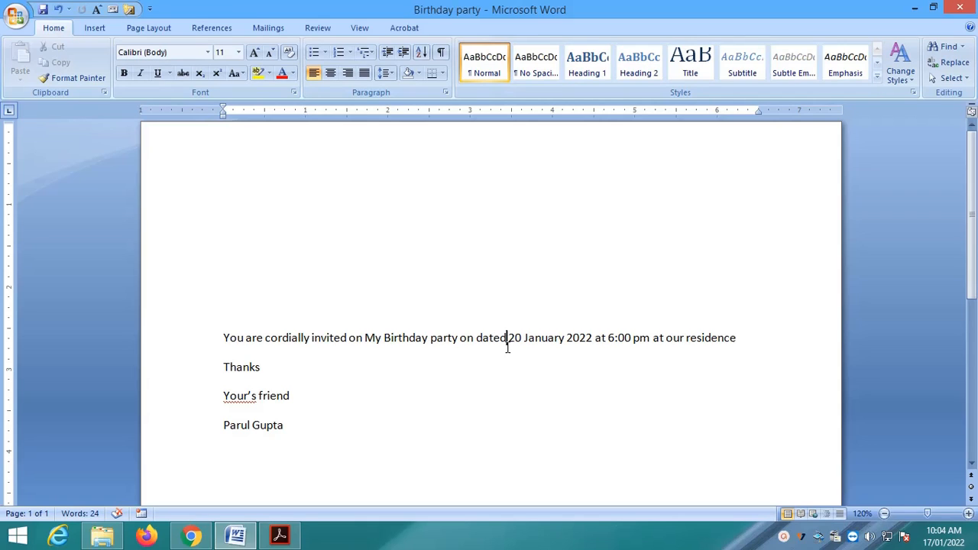
{"action": "left_click", "coordinate": [299, 264]}
{"action": "left_click", "coordinate": [281, 28]}
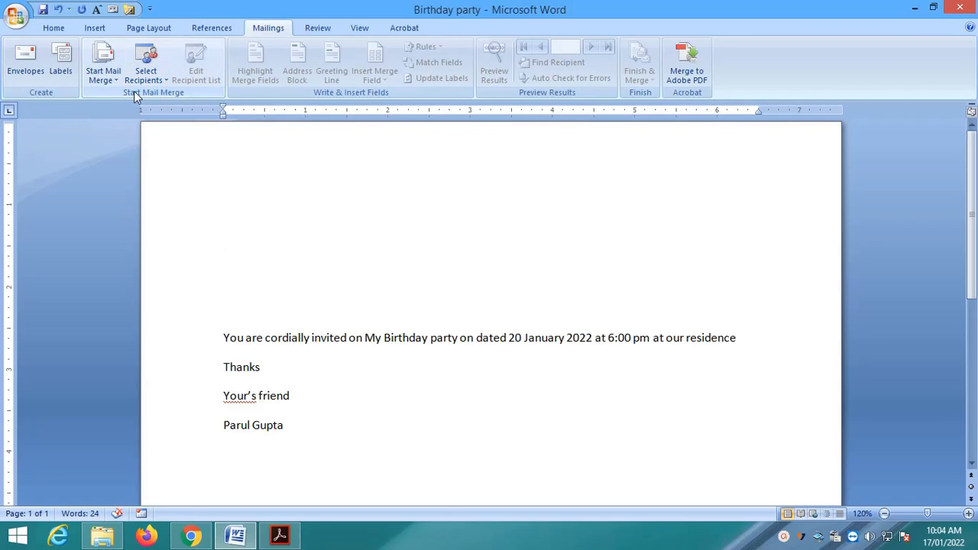
Launch the Step by Step Mail Merge Wizard with Letters as the document type
{"action": "left_click", "coordinate": [110, 71]}
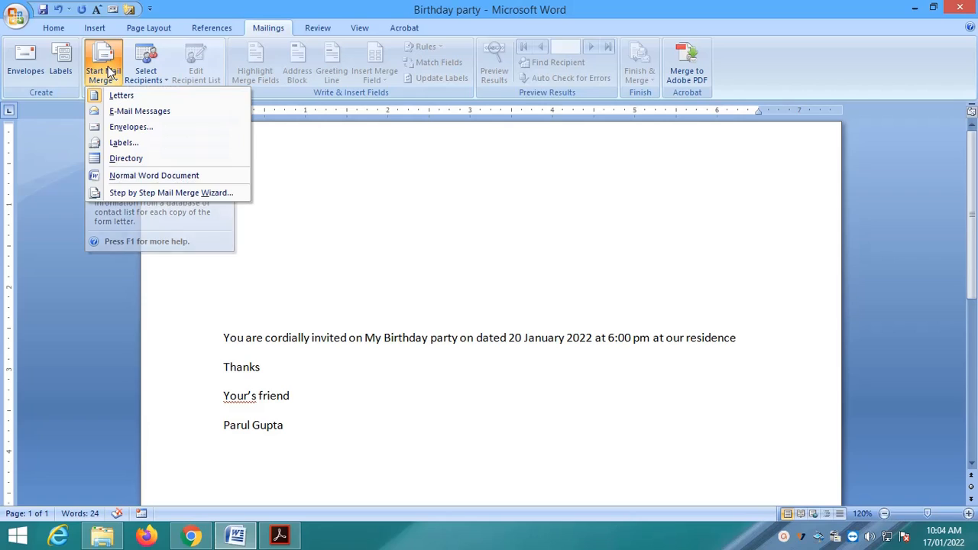
{"action": "left_click", "coordinate": [159, 193]}
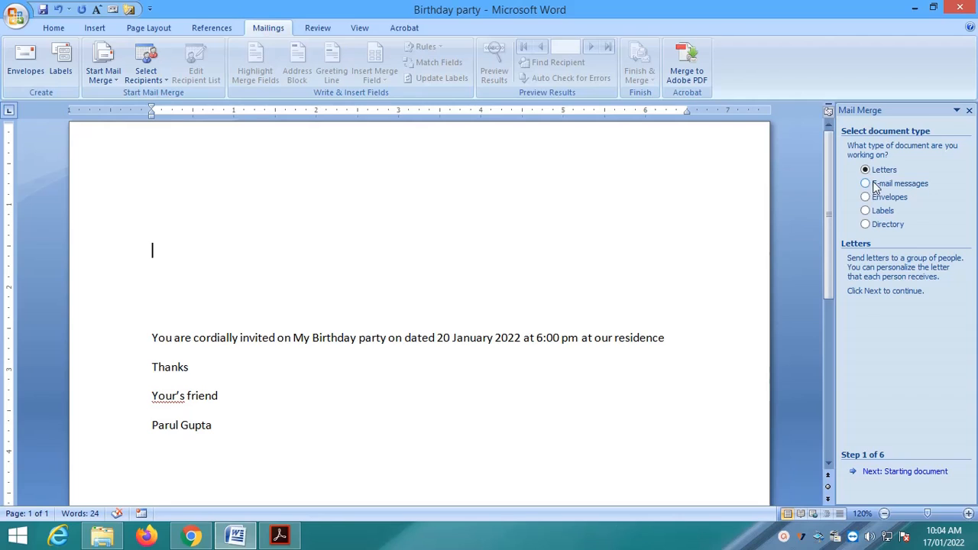
Advance the wizard to Step 2 with Use the current document as the starting document
{"action": "left_click", "coordinate": [920, 473]}
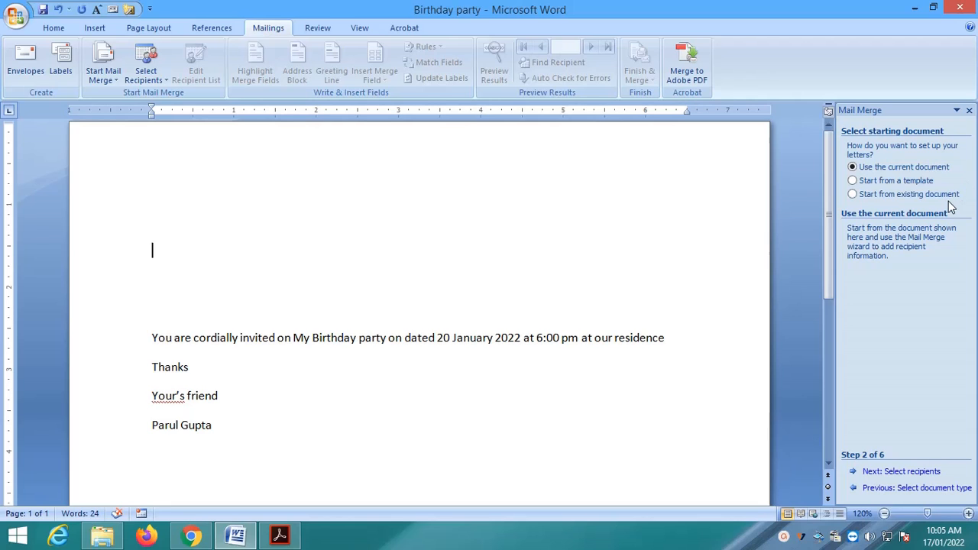
{"action": "left_click", "coordinate": [15, 22]}
{"action": "left_click", "coordinate": [37, 45]}
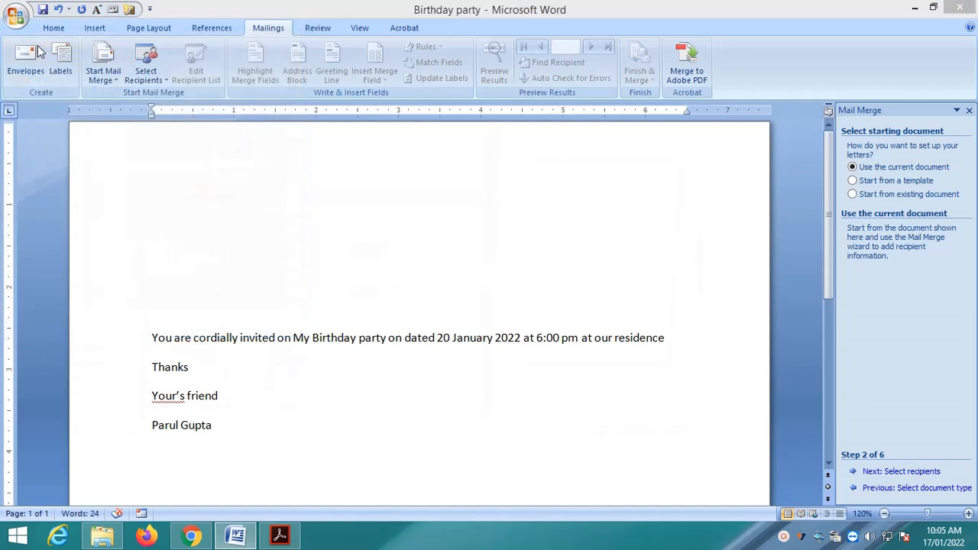
Create a new blank document and run the mail merge wizard to Step 2 there
{"action": "left_click", "coordinate": [631, 461]}
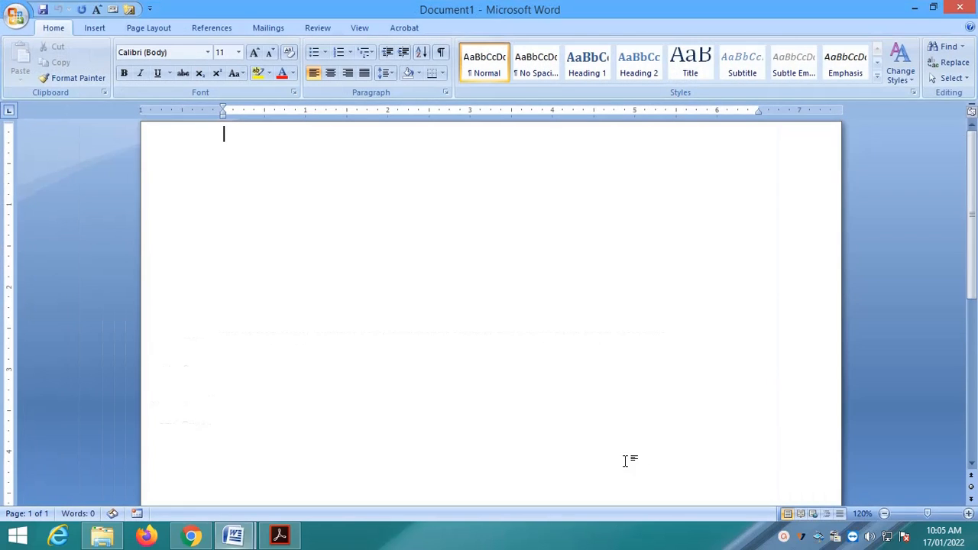
{"action": "left_click", "coordinate": [268, 28]}
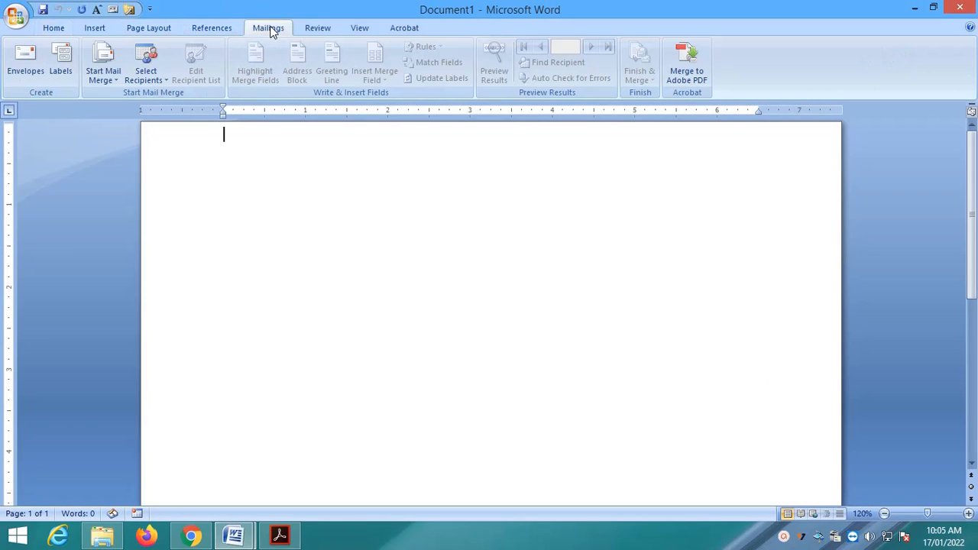
{"action": "left_click", "coordinate": [116, 69]}
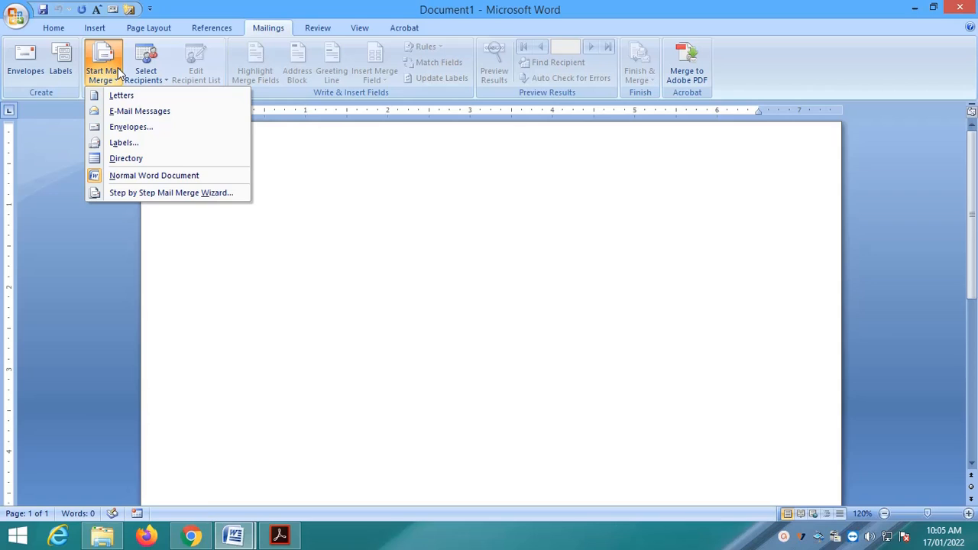
{"action": "left_click", "coordinate": [137, 193]}
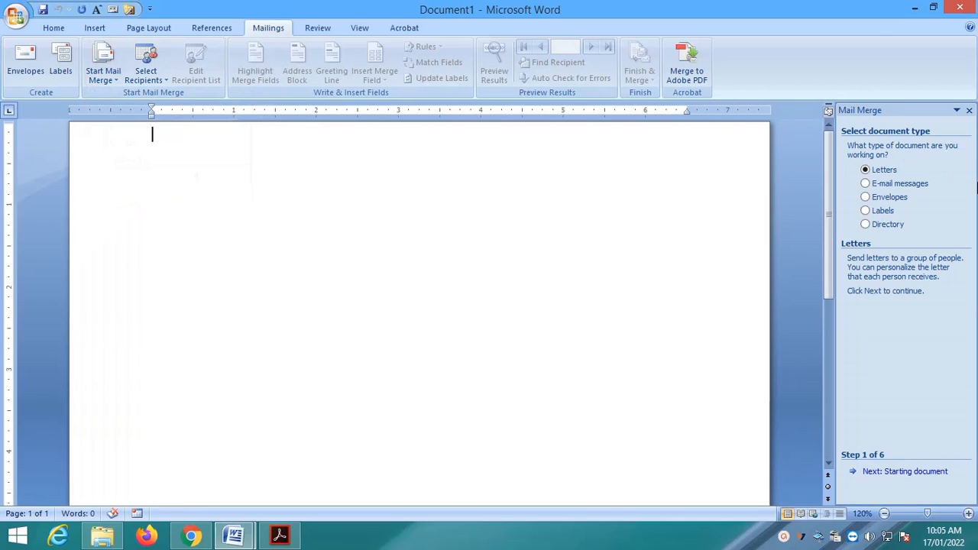
{"action": "left_click", "coordinate": [919, 472]}
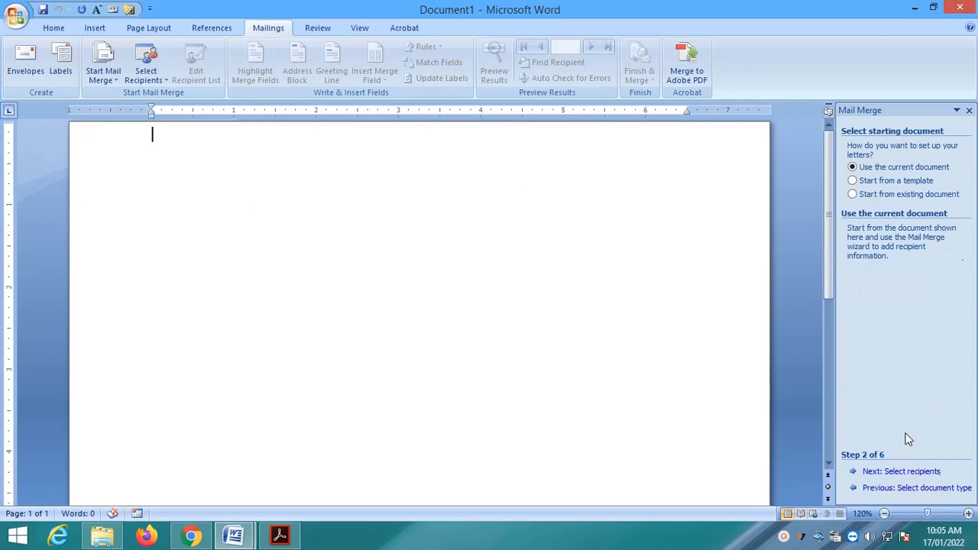
Start Document1 from the Resumes > Origin Resume template, look it over, then close it
{"action": "left_click", "coordinate": [888, 183]}
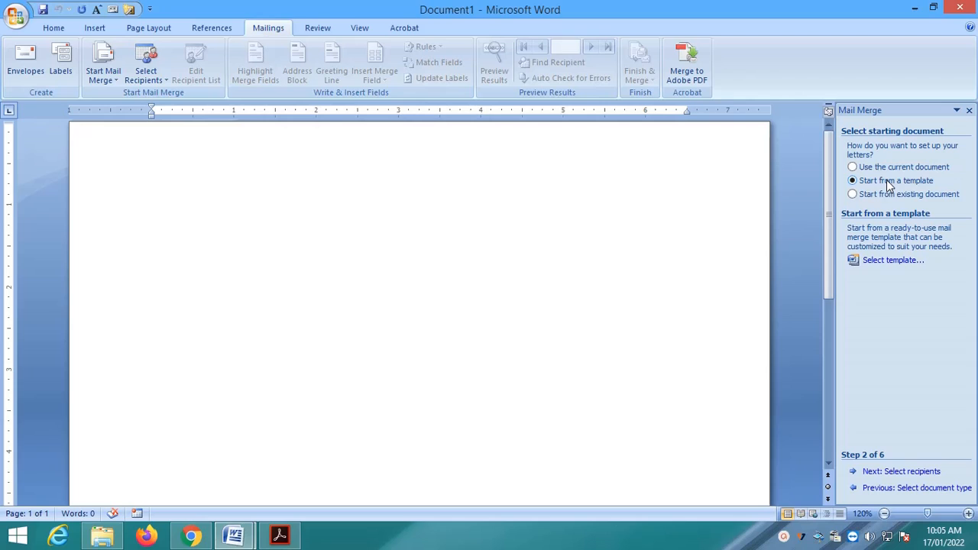
{"action": "left_click", "coordinate": [892, 260]}
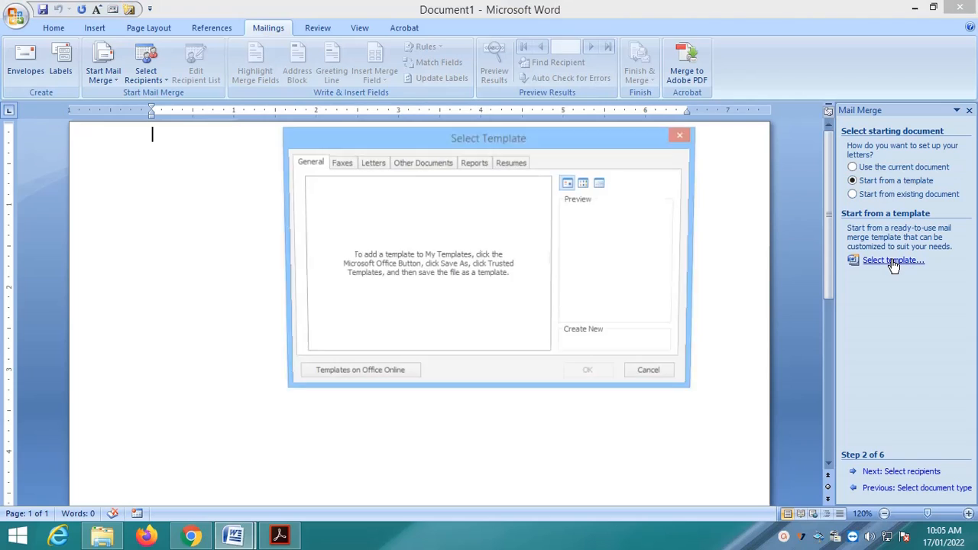
{"action": "left_click", "coordinate": [372, 163]}
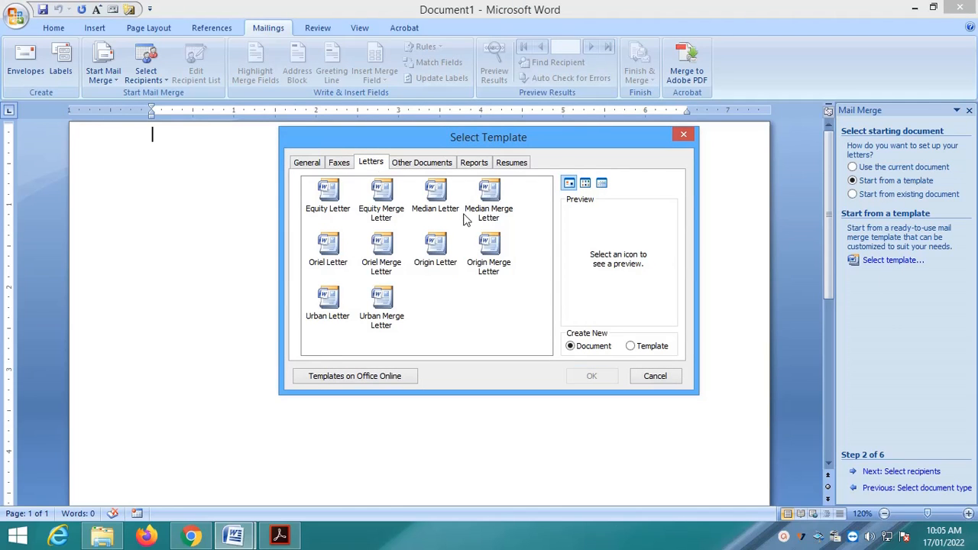
{"action": "left_click", "coordinate": [511, 163]}
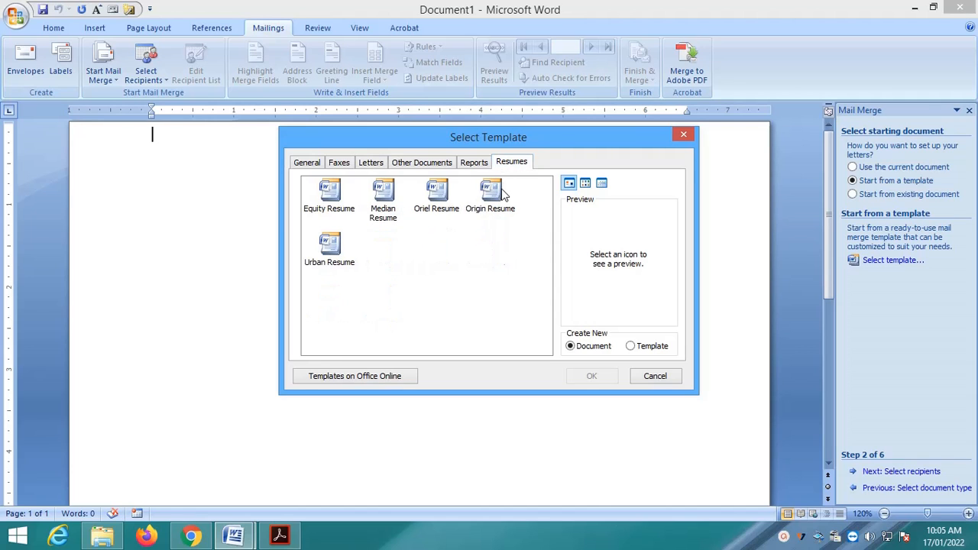
{"action": "left_click", "coordinate": [493, 193]}
{"action": "left_click", "coordinate": [591, 376]}
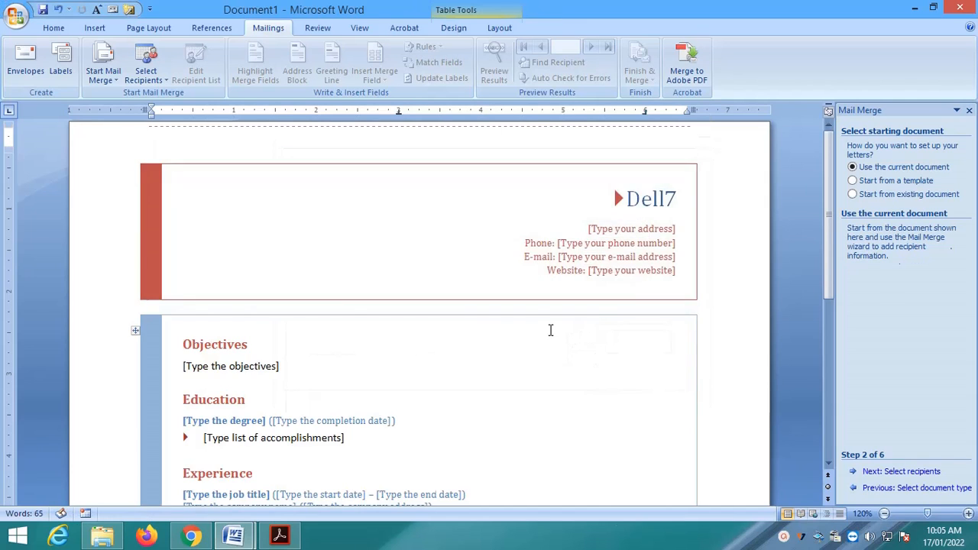
{"action": "scroll", "coordinate": [550, 330], "scroll_direction": "down", "scroll_amount": 3}
{"action": "scroll", "coordinate": [550, 330], "scroll_direction": "up", "scroll_amount": 3}
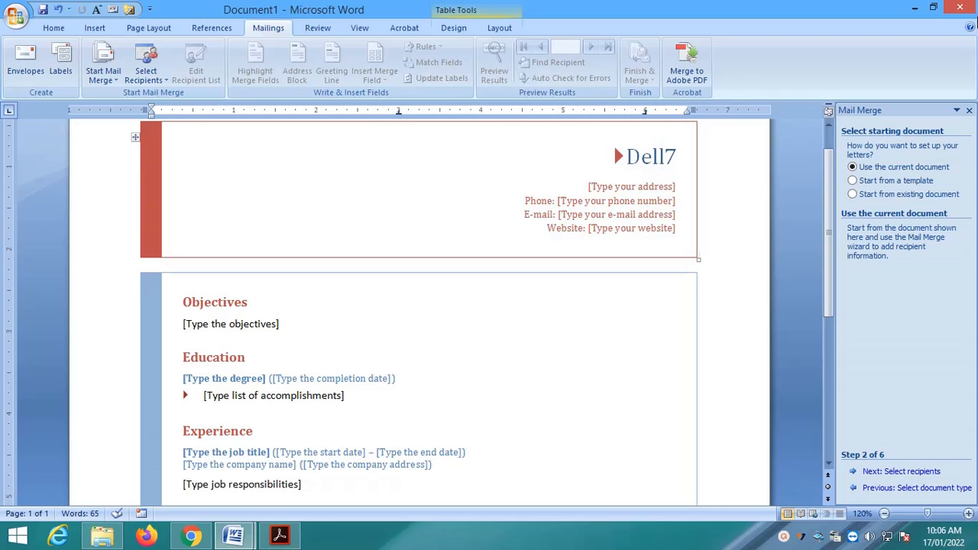
{"action": "left_click", "coordinate": [962, 9]}
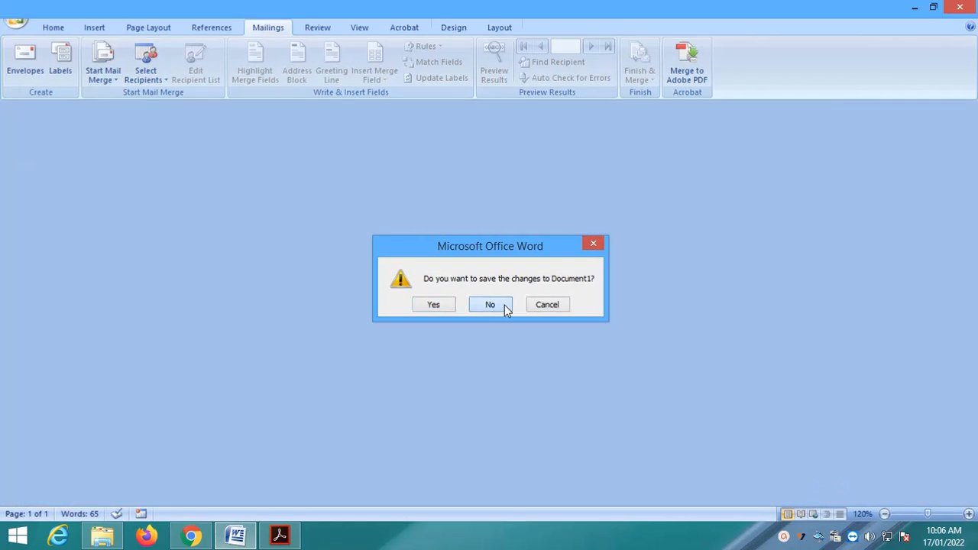
Discard Document1 unsaved and advance the letter's wizard to Step 3, Select recipients
{"action": "left_click", "coordinate": [504, 304]}
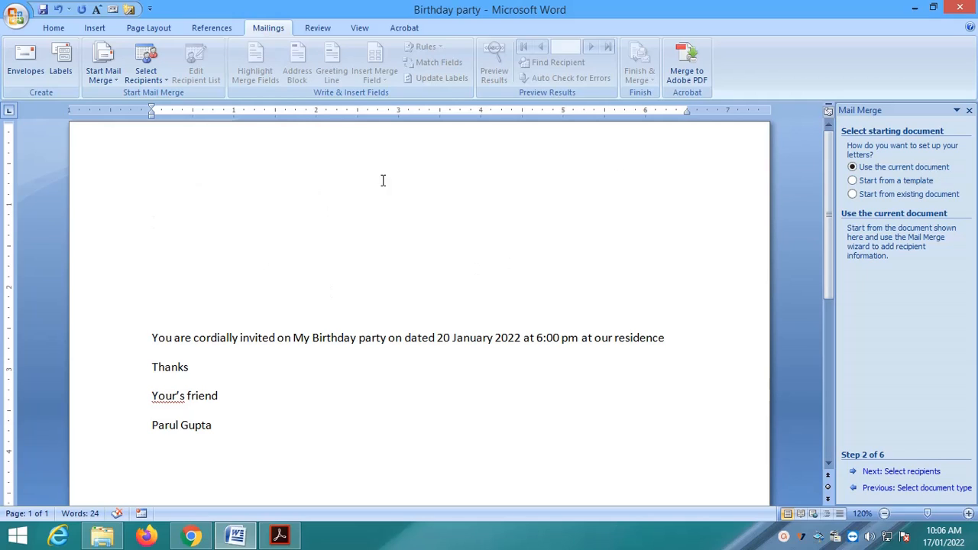
{"action": "left_click", "coordinate": [898, 472]}
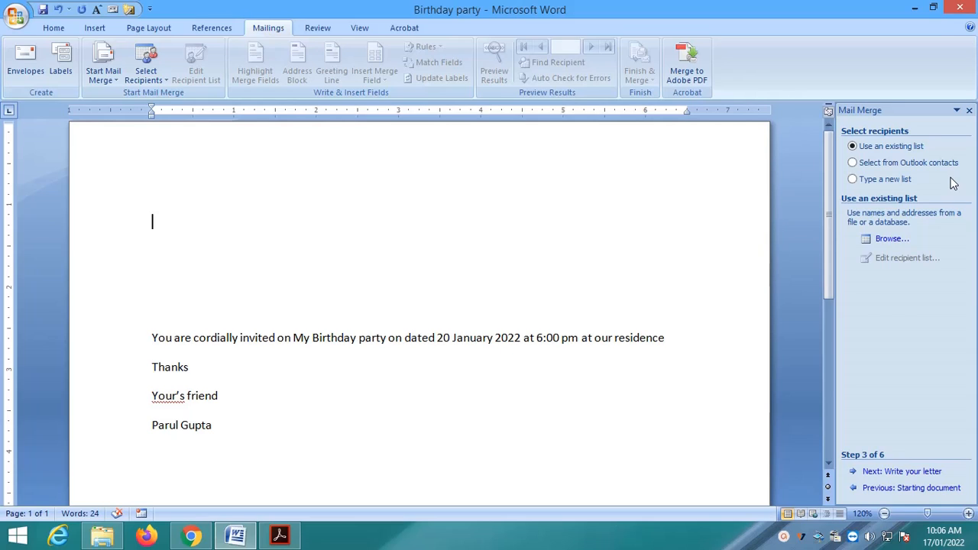
Choose Type a new list and open the empty New Address List dialog
{"action": "left_click", "coordinate": [855, 180]}
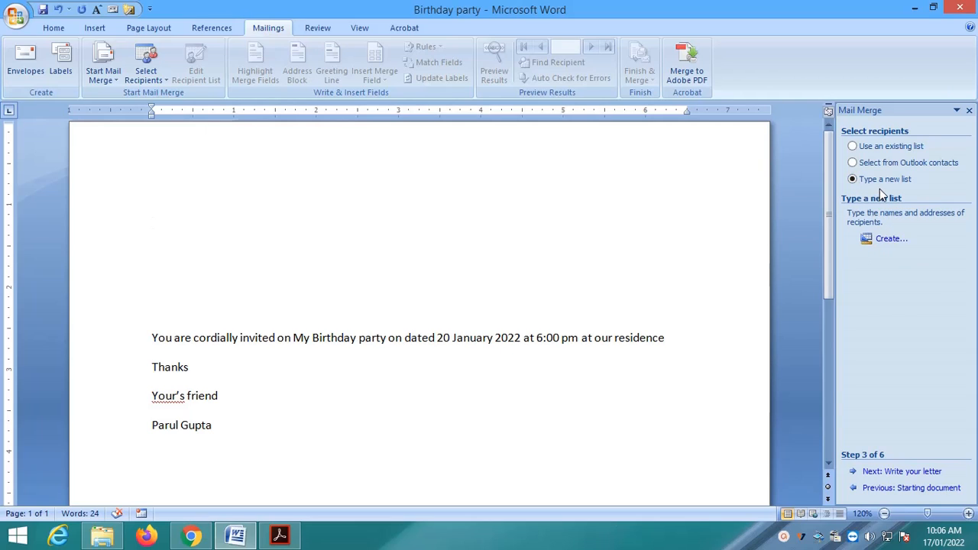
{"action": "left_click", "coordinate": [898, 241]}
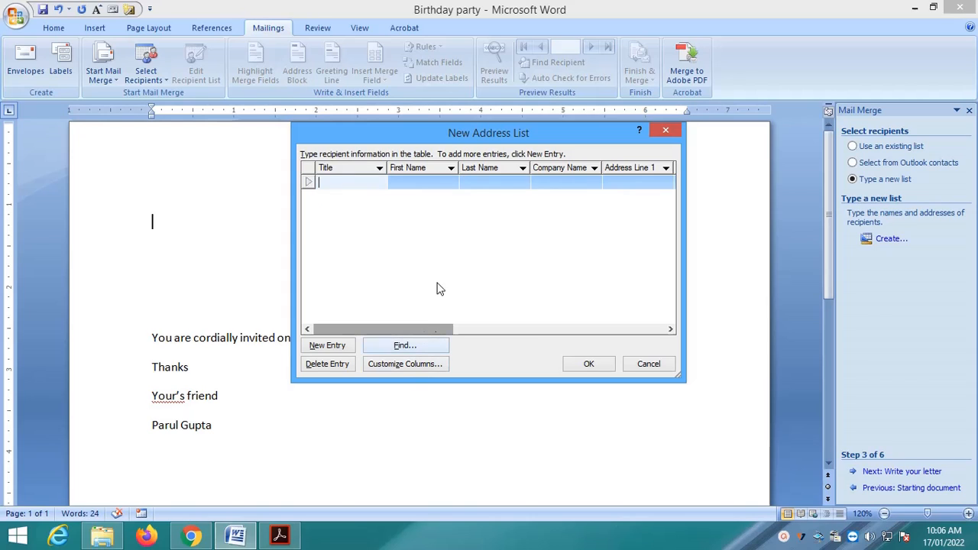
{"action": "left_click_drag", "start_coordinate": [430, 336], "coordinate": [397, 336]}
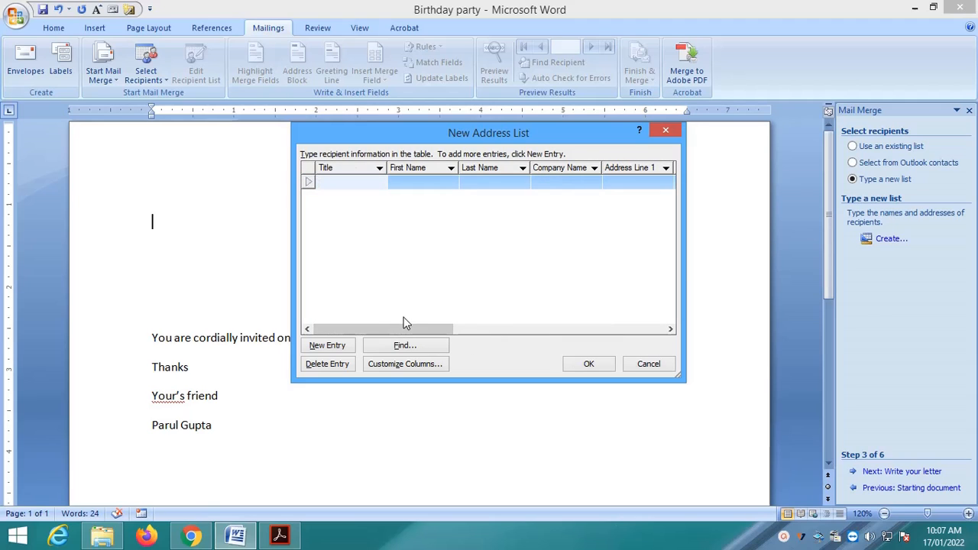
In Customize Columns, delete the Company Name, Address Line 2 and ZIP Code fields
{"action": "left_click", "coordinate": [420, 366]}
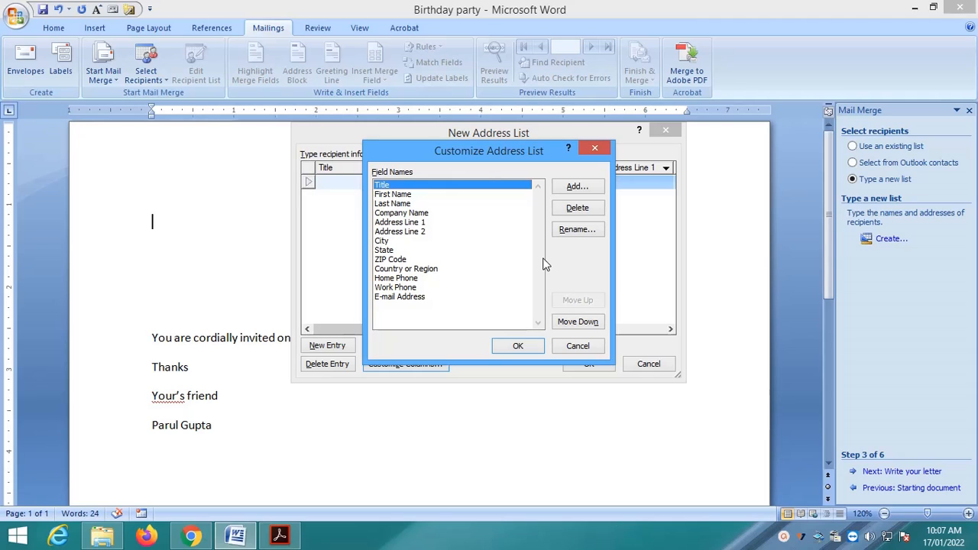
{"action": "left_click", "coordinate": [413, 214]}
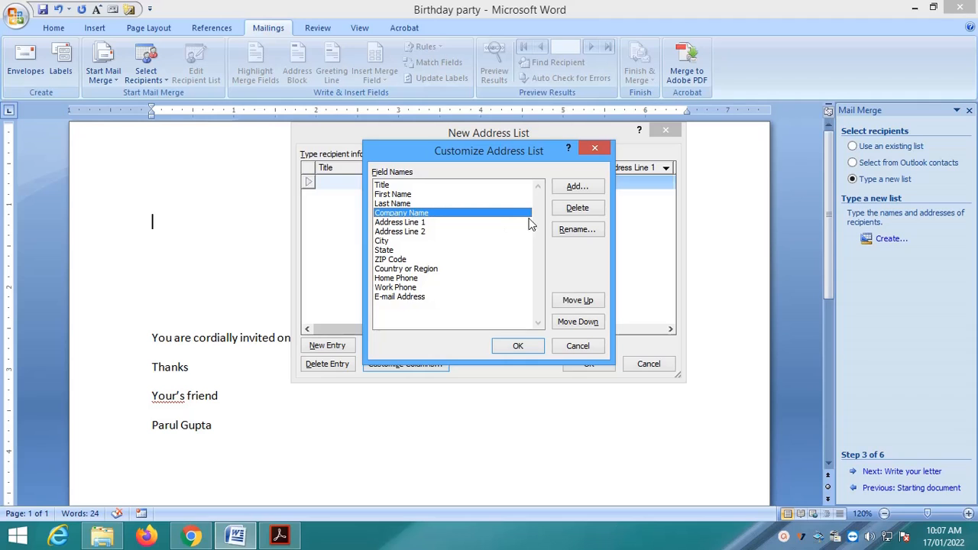
{"action": "left_click", "coordinate": [565, 211]}
{"action": "left_click", "coordinate": [462, 304]}
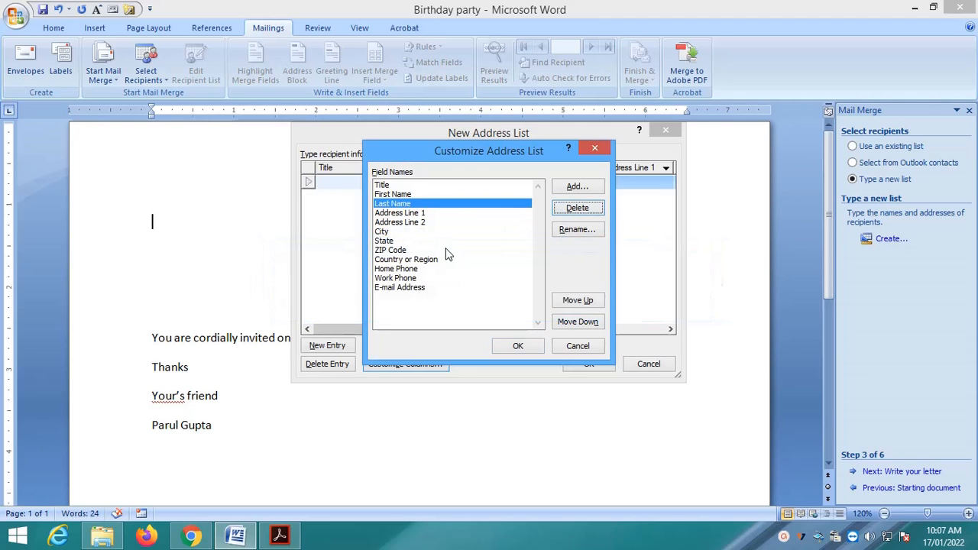
{"action": "left_click", "coordinate": [416, 222]}
{"action": "left_click", "coordinate": [571, 213]}
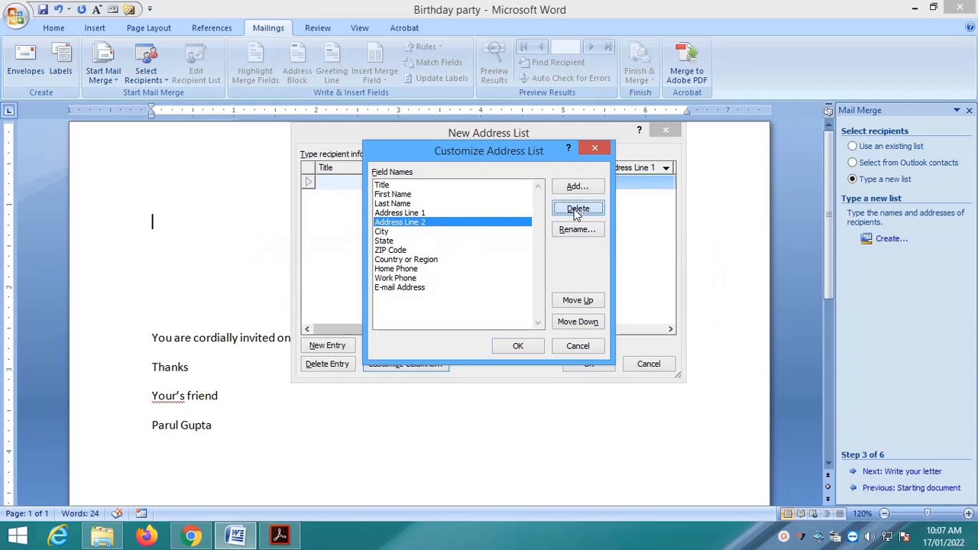
{"action": "left_click", "coordinate": [464, 304]}
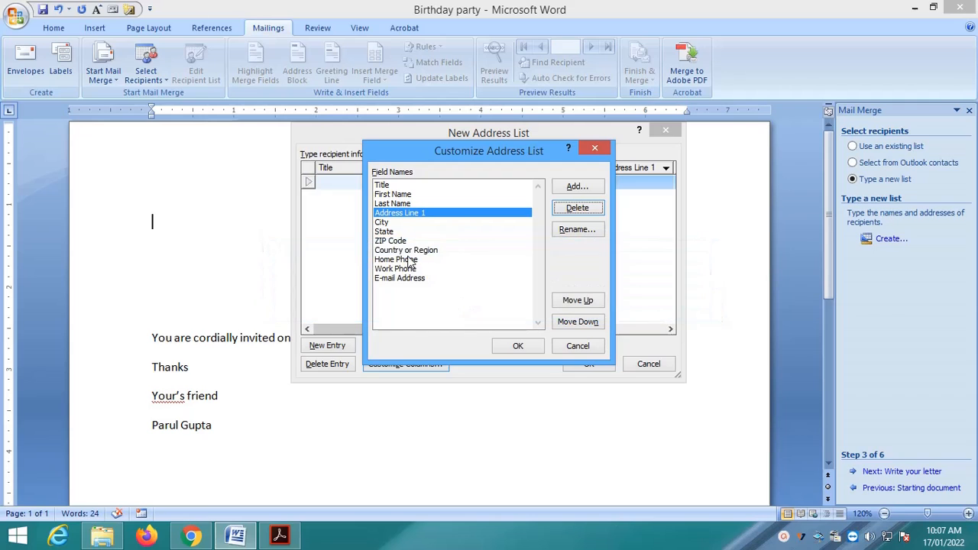
{"action": "left_click", "coordinate": [403, 240]}
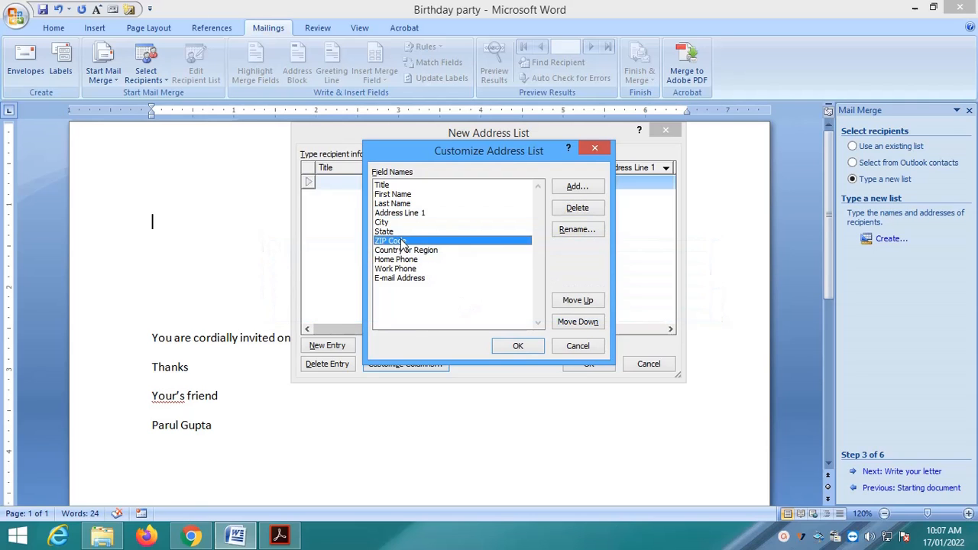
{"action": "left_click", "coordinate": [574, 208]}
{"action": "left_click", "coordinate": [463, 304]}
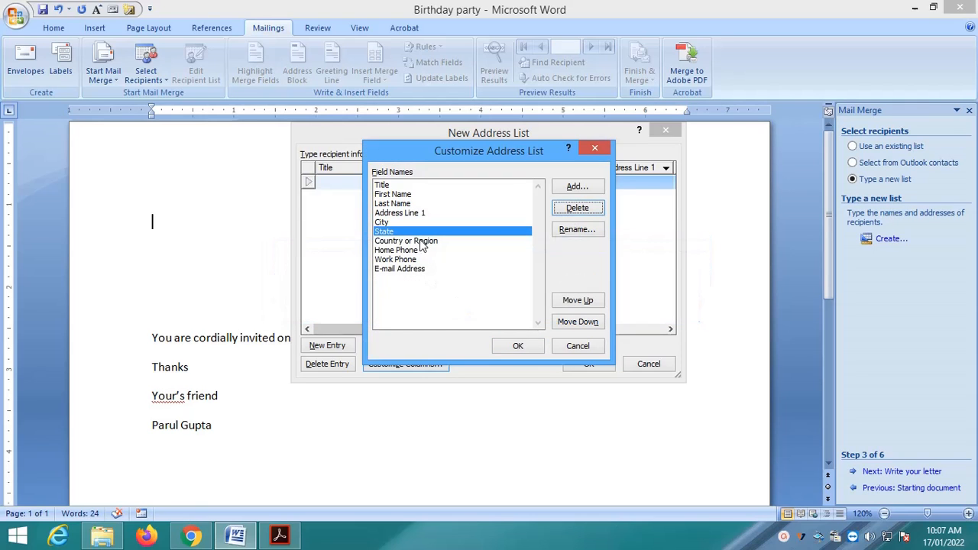
Delete the Country or Region, Work Phone and E-mail Address fields as well
{"action": "left_click", "coordinate": [502, 241]}
{"action": "left_click", "coordinate": [574, 208]}
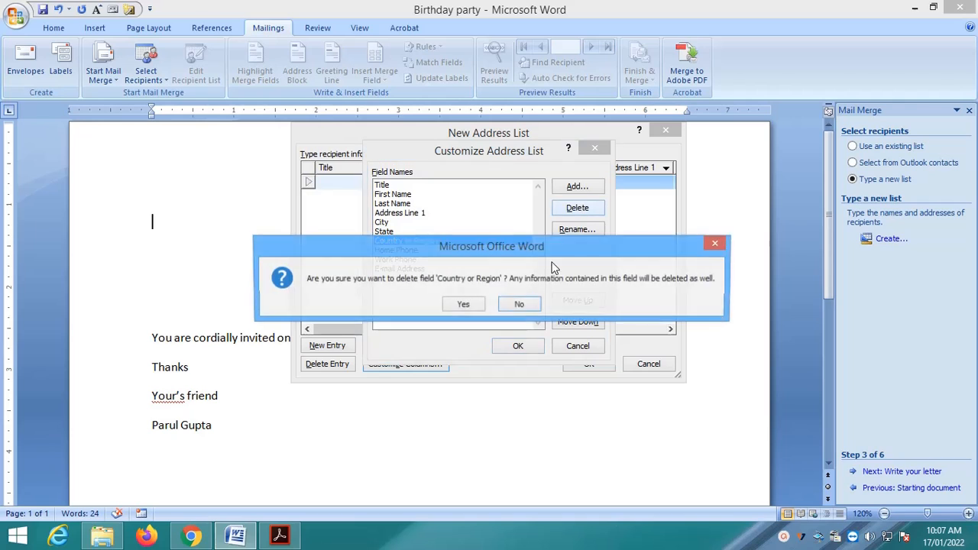
{"action": "left_click", "coordinate": [469, 305]}
{"action": "left_click", "coordinate": [416, 250]}
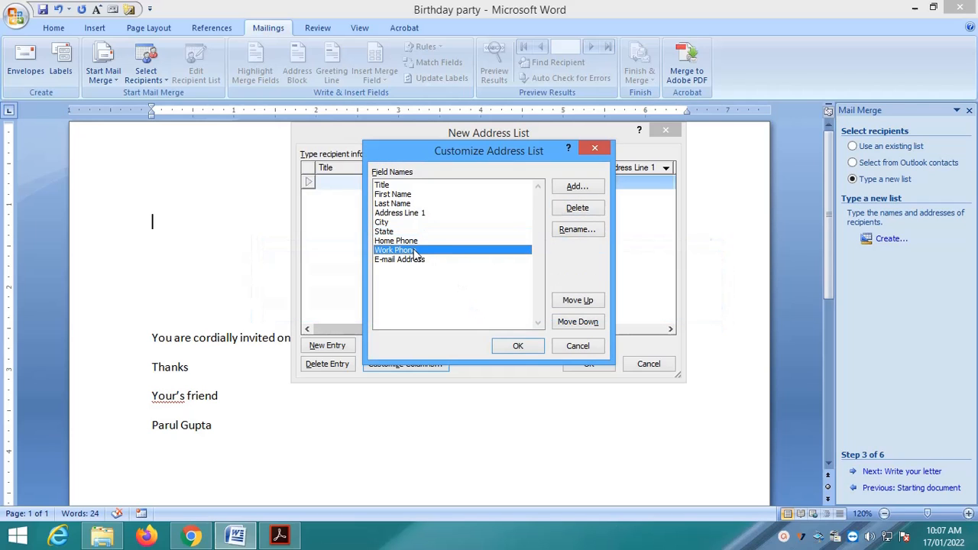
{"action": "left_click", "coordinate": [576, 208]}
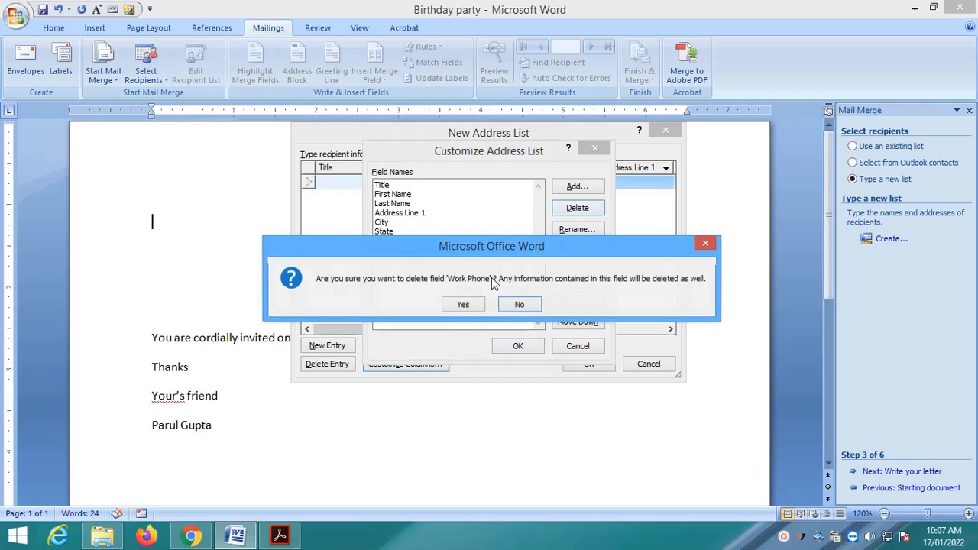
{"action": "left_click", "coordinate": [467, 303]}
{"action": "left_click", "coordinate": [417, 251]}
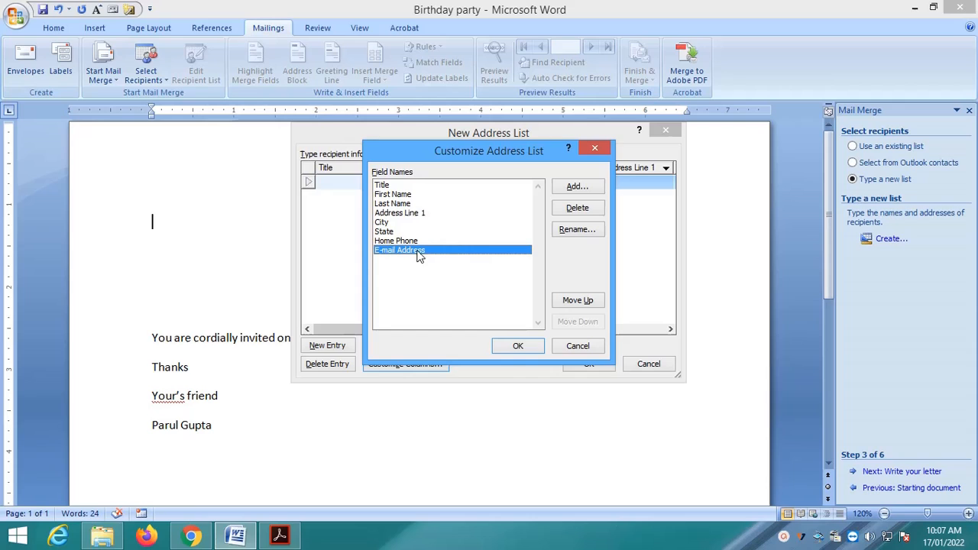
{"action": "left_click", "coordinate": [577, 208]}
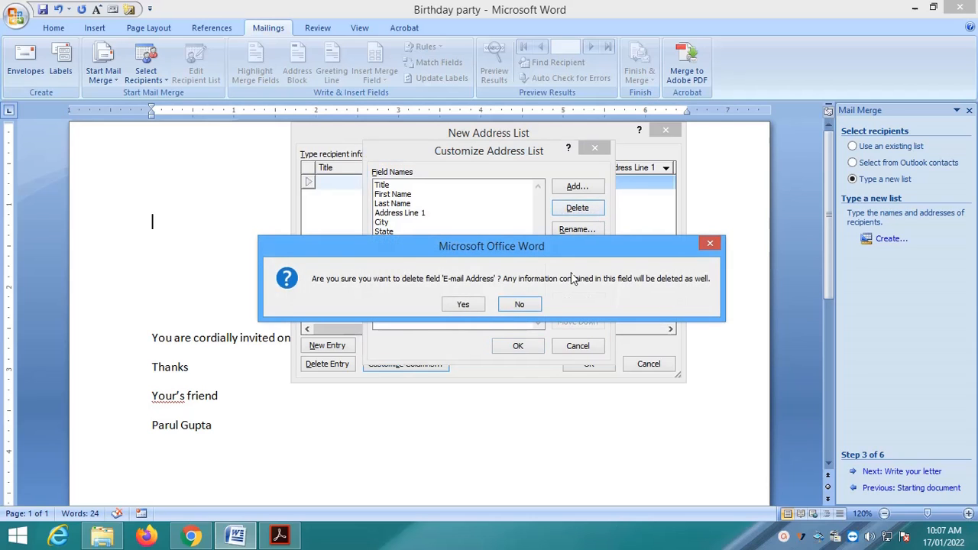
{"action": "left_click", "coordinate": [463, 304]}
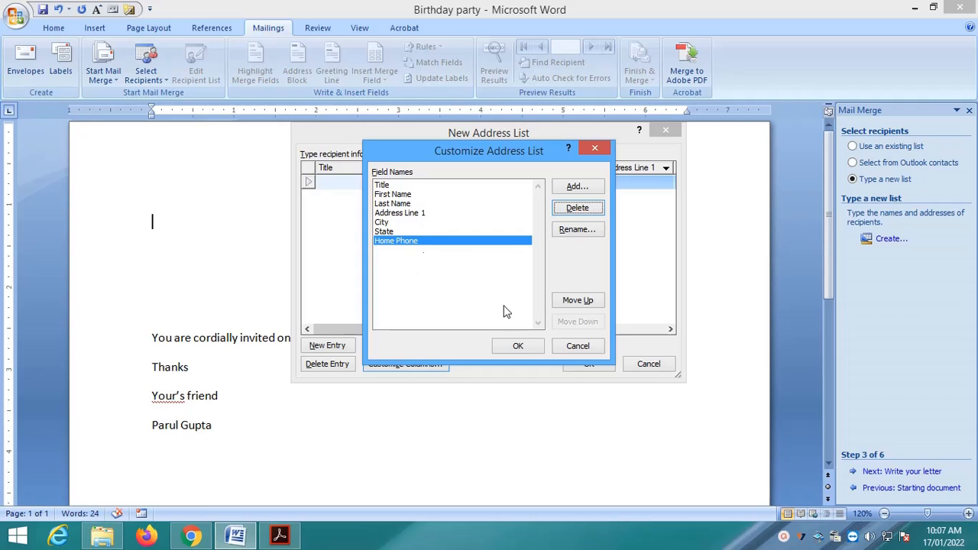
Apply the trimmed fields and enter the first recipient's title Mrs, first name and last name
{"action": "left_click", "coordinate": [521, 344]}
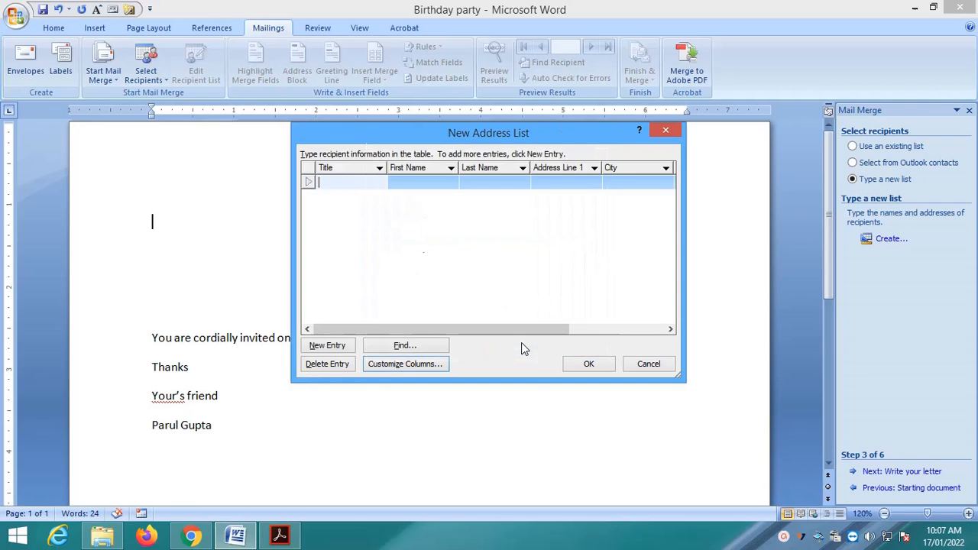
{"action": "left_click_drag", "start_coordinate": [550, 332], "coordinate": [448, 329]}
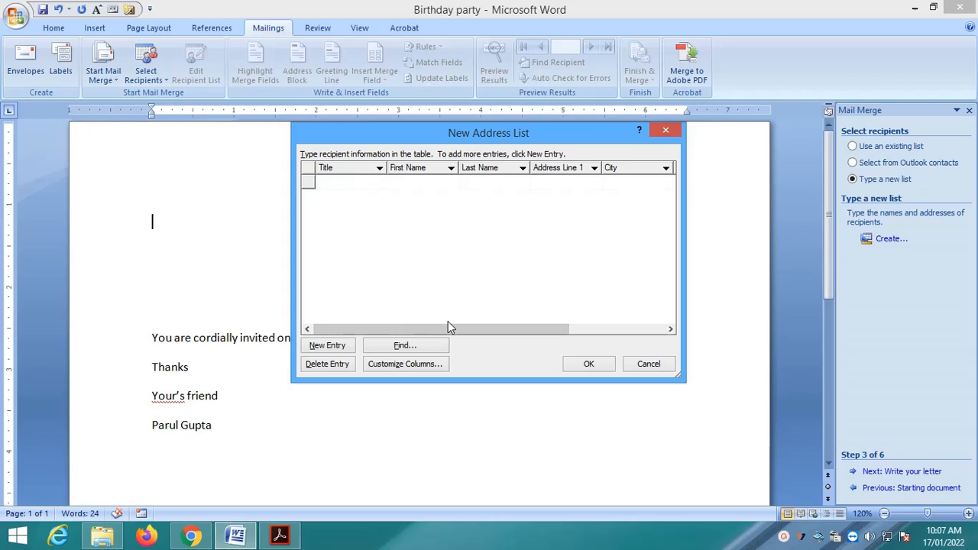
{"action": "left_click", "coordinate": [340, 181]}
{"action": "type", "text": "Mrs"}
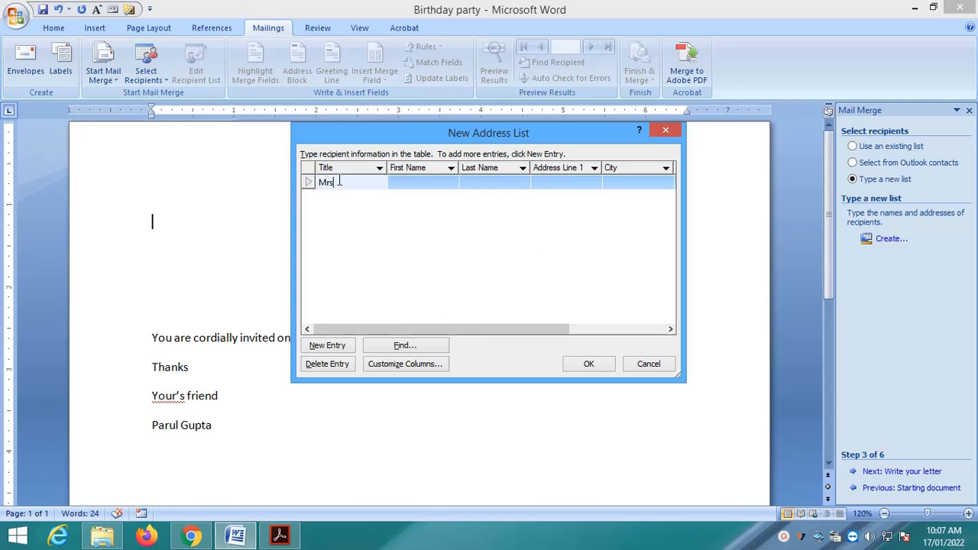
{"action": "key", "text": "Tab"}
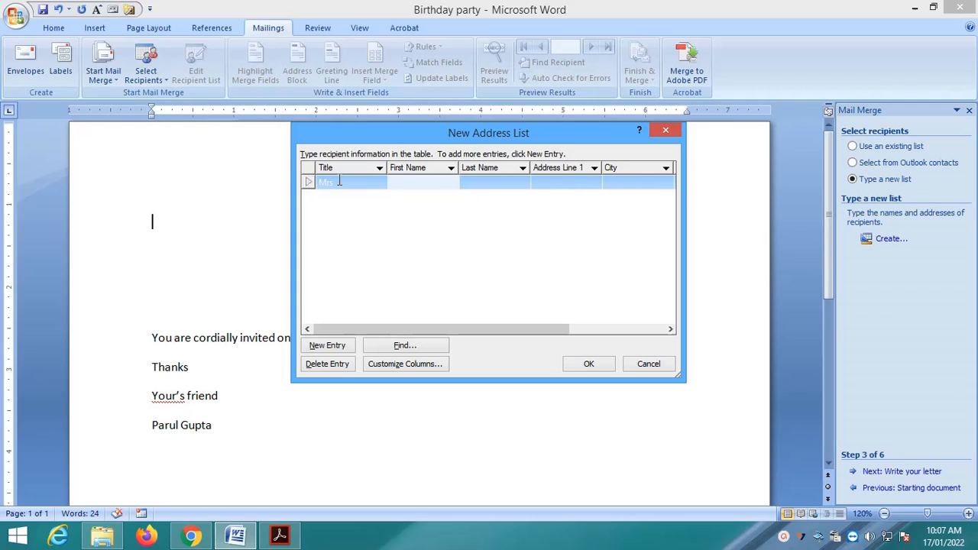
{"action": "key", "text": "Tab"}
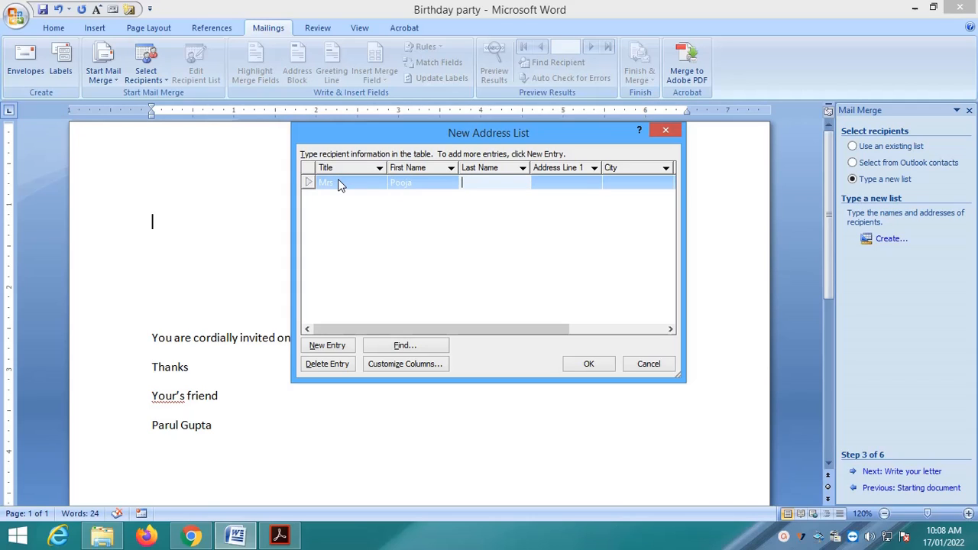
{"action": "key", "text": "Tab"}
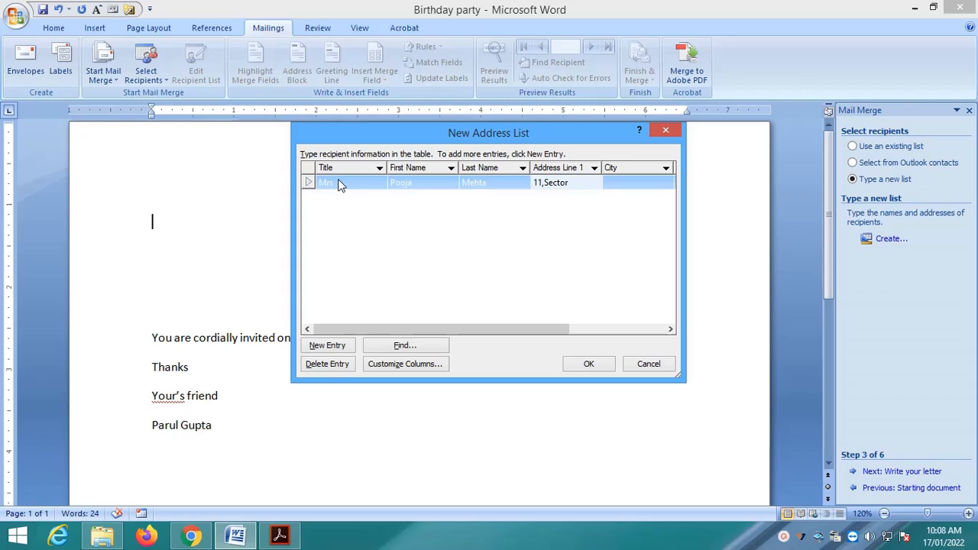
Fill in the first recipient's address, city, state and home phone, then start a new entry
{"action": "key", "text": "Tab"}
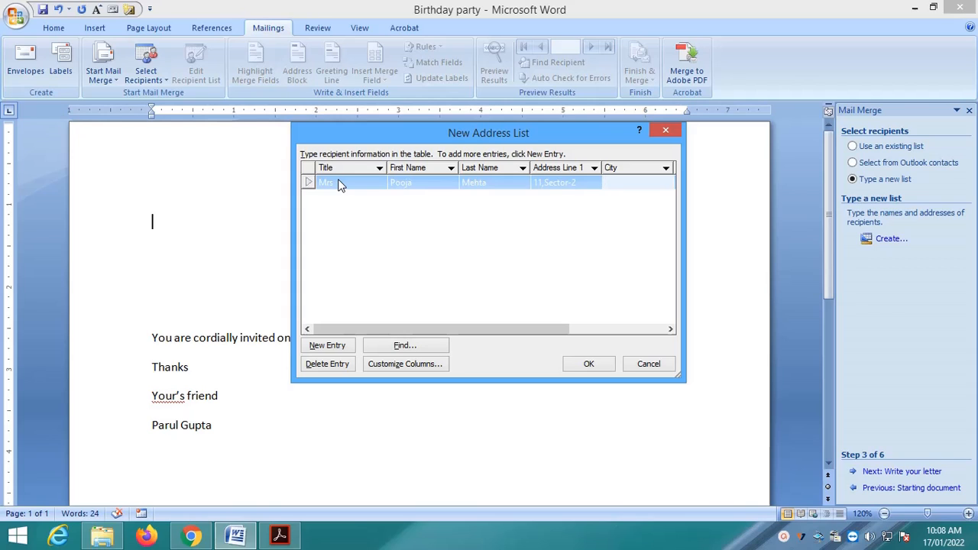
{"action": "type", "text": "Sirsa"}
{"action": "key", "text": "Tab"}
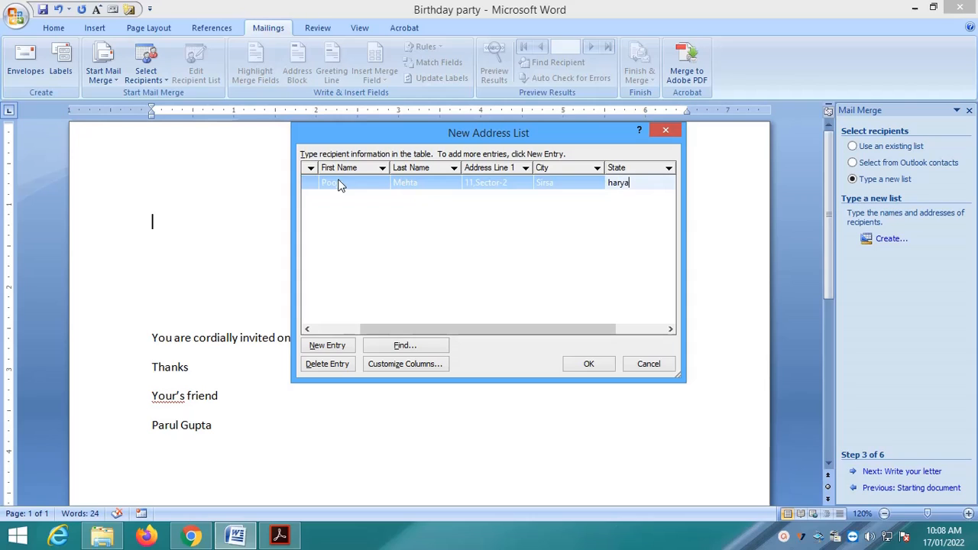
{"action": "key", "text": "Tab"}
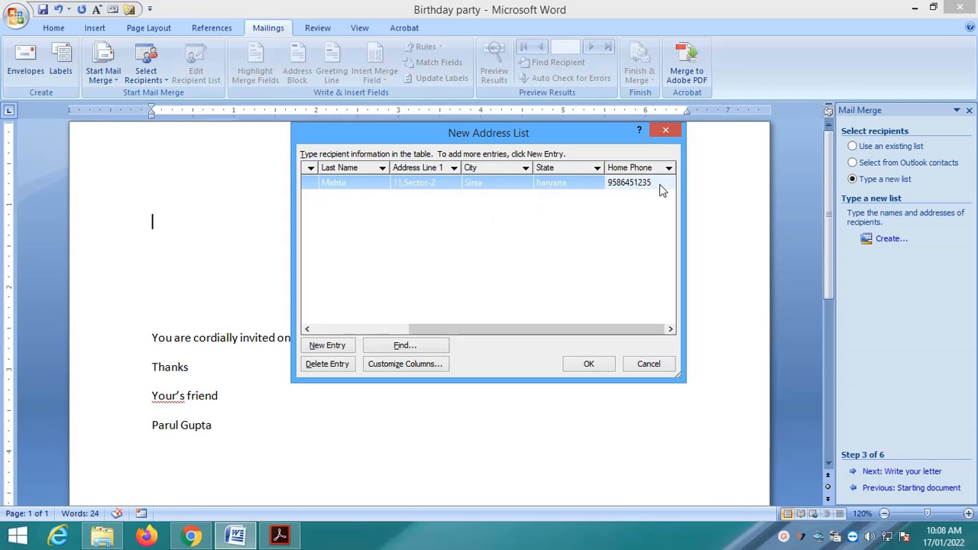
{"action": "key", "text": "Tab"}
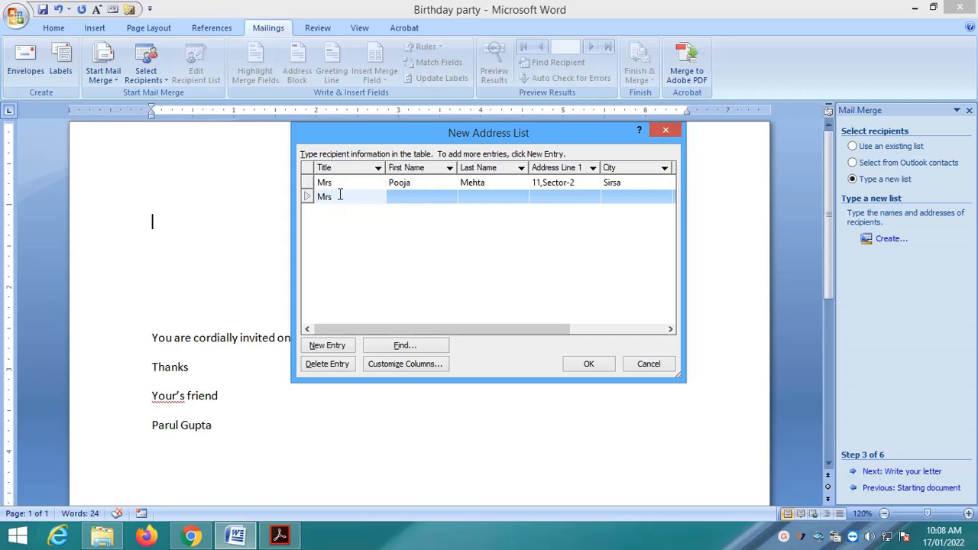
Complete the second recipient's first name, last name, address, city, state and home phone
{"action": "key", "text": "Tab"}
{"action": "type", "text": "u"}
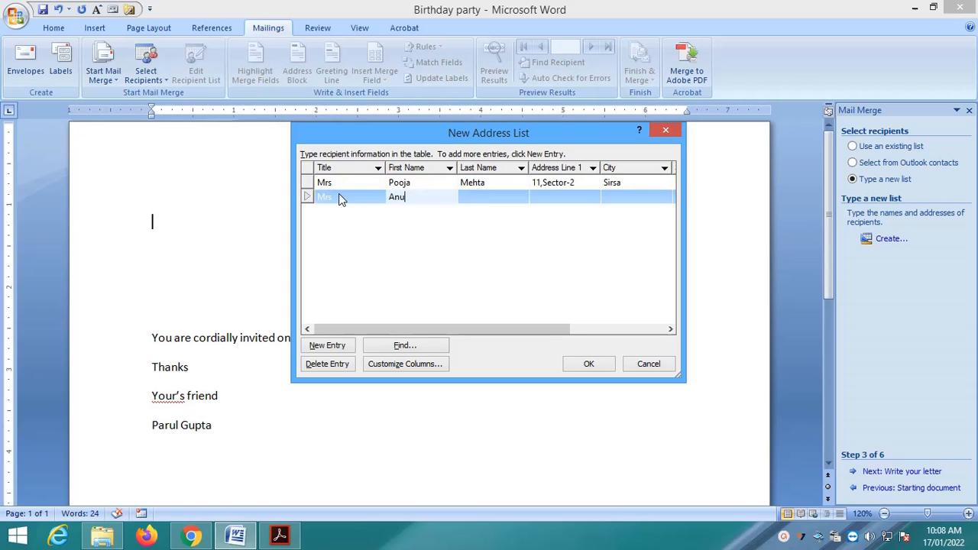
{"action": "key", "text": "Tab"}
{"action": "type", "text": "Gupta"}
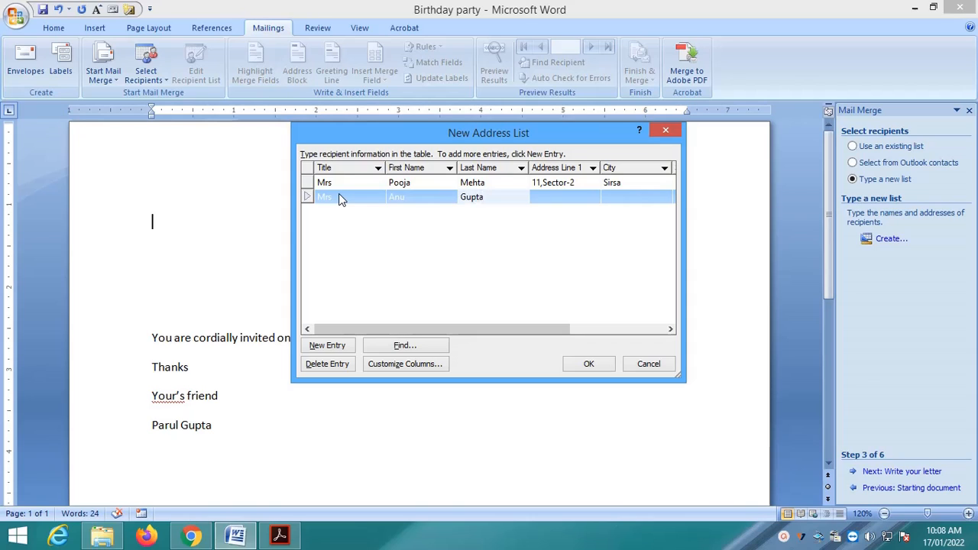
{"action": "key", "text": "Tab"}
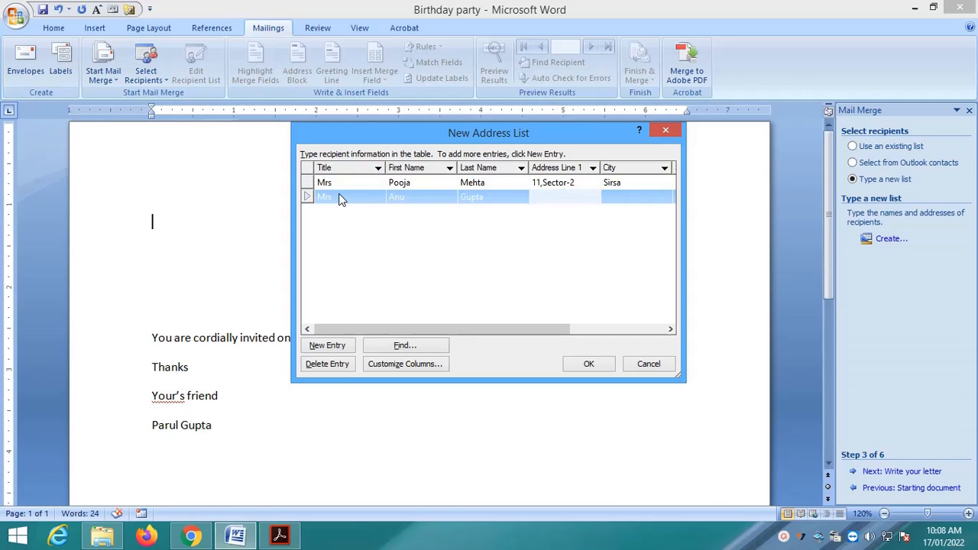
{"action": "key", "text": "Tab"}
{"action": "type", "text": "Si"}
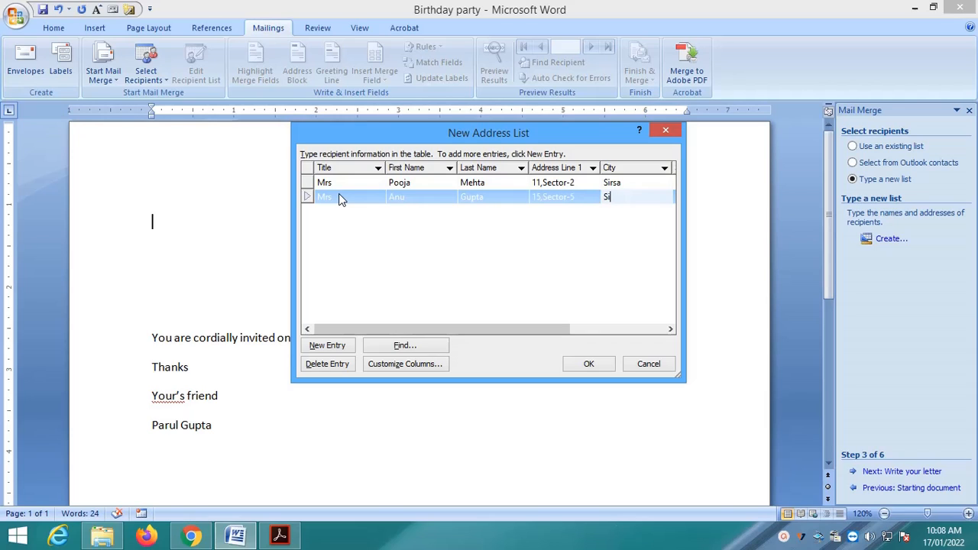
{"action": "type", "text": "rsa"}
{"action": "key", "text": "Tab"}
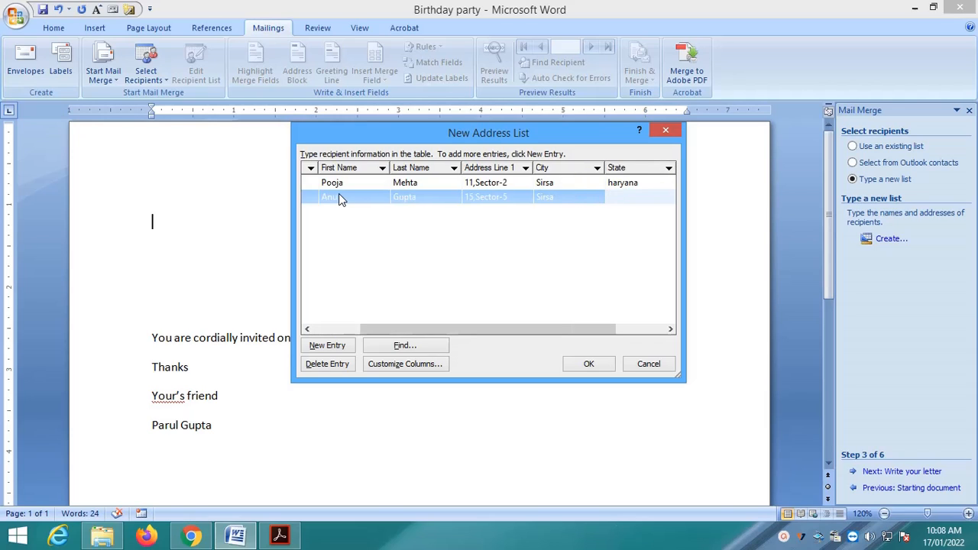
{"action": "type", "text": "Haryana"}
{"action": "key", "text": "Tab"}
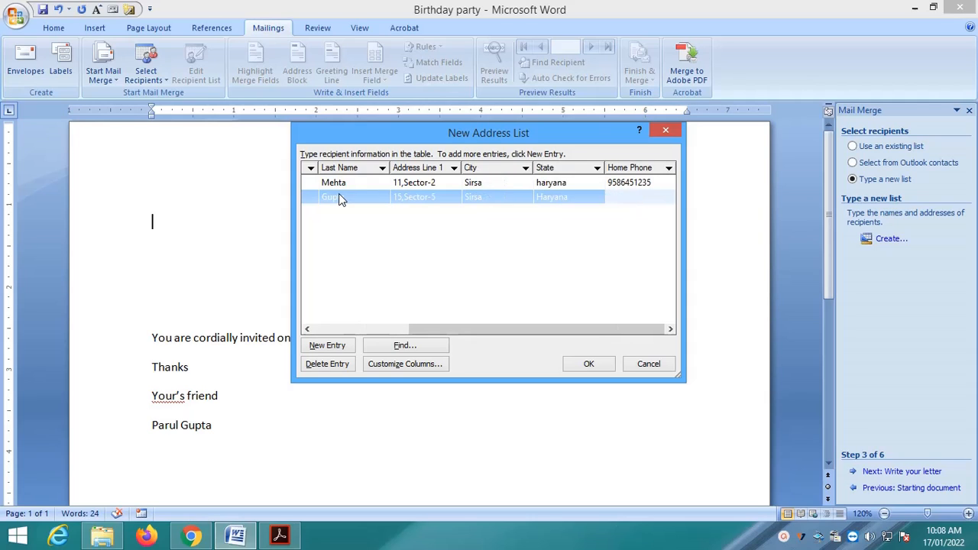
Add a third recipient with title Mrs, full name, address, city, state and home phone
{"action": "key", "text": "Tab"}
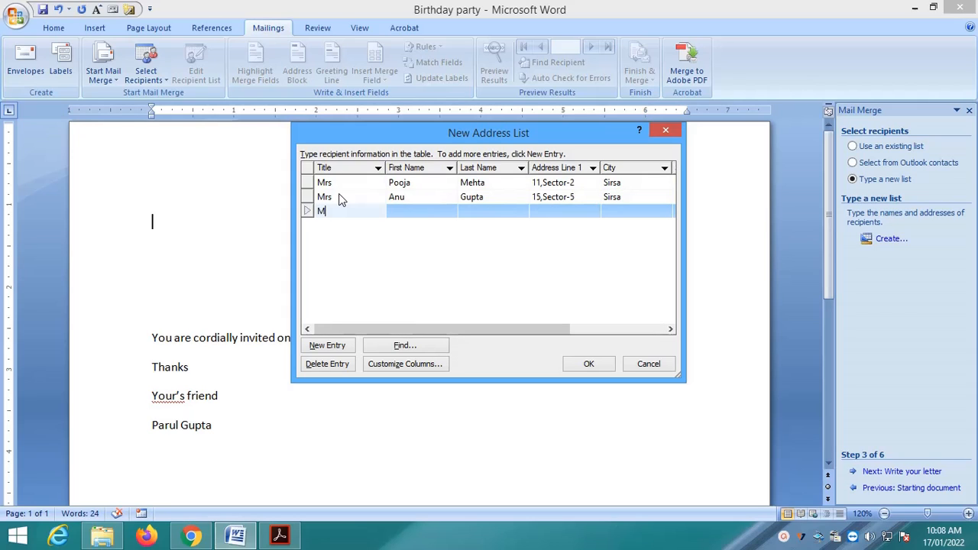
{"action": "type", "text": "Mrs"}
{"action": "key", "text": "Tab"}
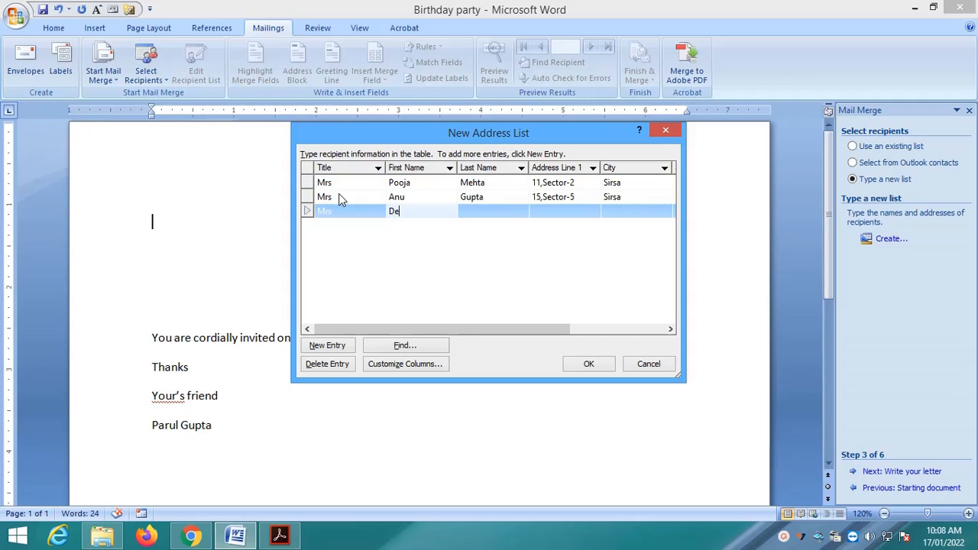
{"action": "key", "text": "Tab"}
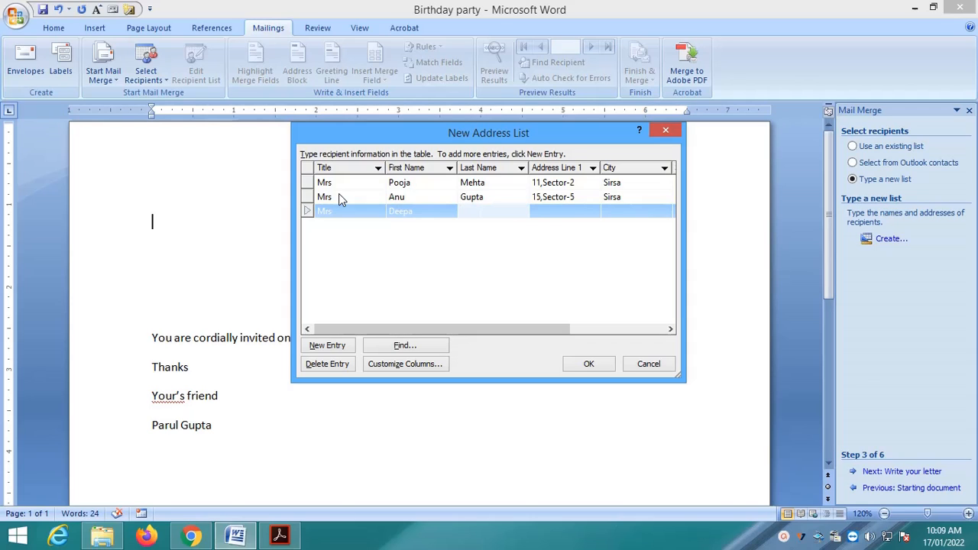
{"action": "key", "text": "Tab"}
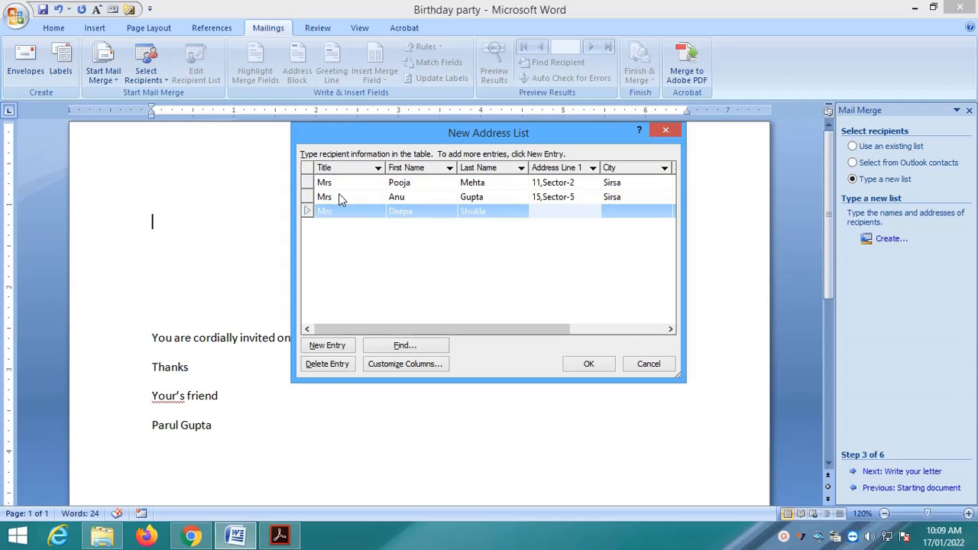
{"action": "key", "text": "Tab"}
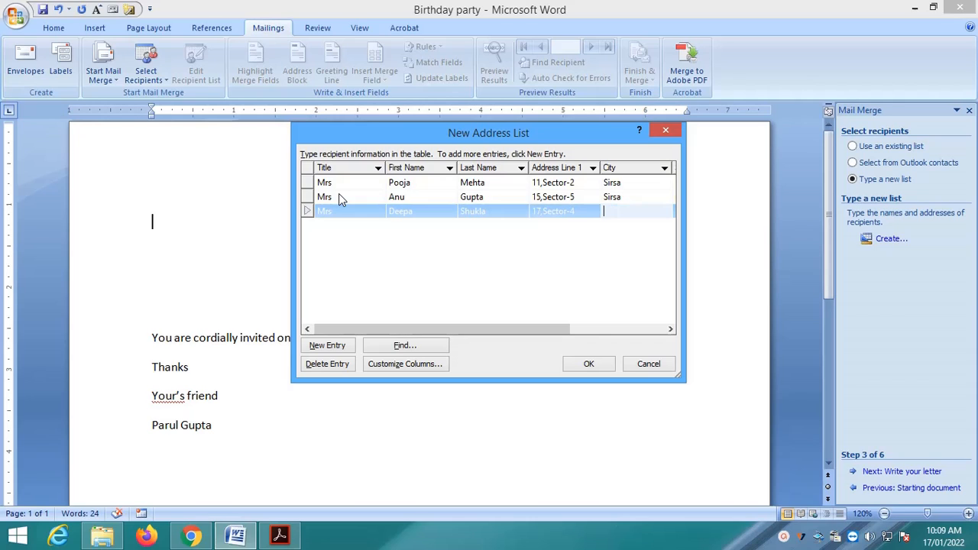
{"action": "type", "text": "Sirsa"}
{"action": "key", "text": "Tab"}
{"action": "type", "text": "Harya"}
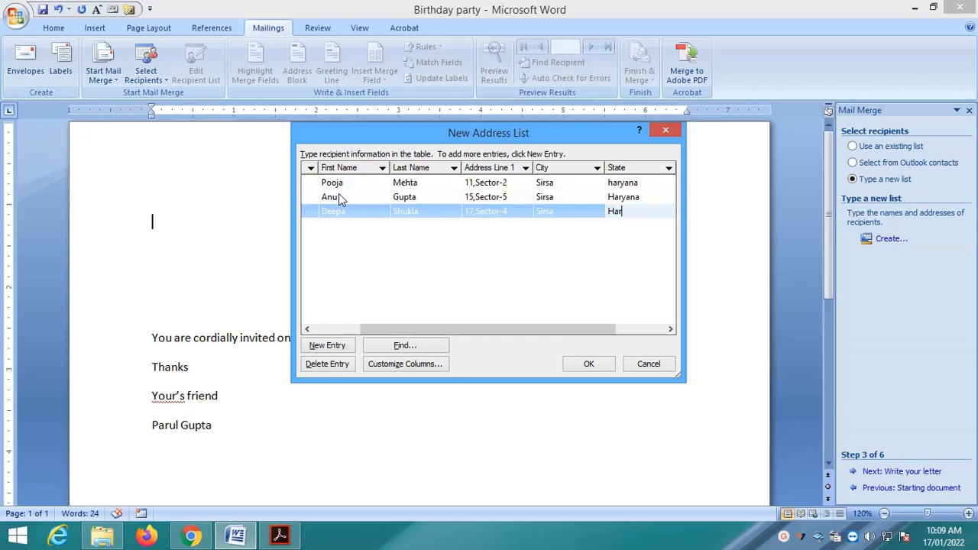
{"action": "key", "text": "Tab"}
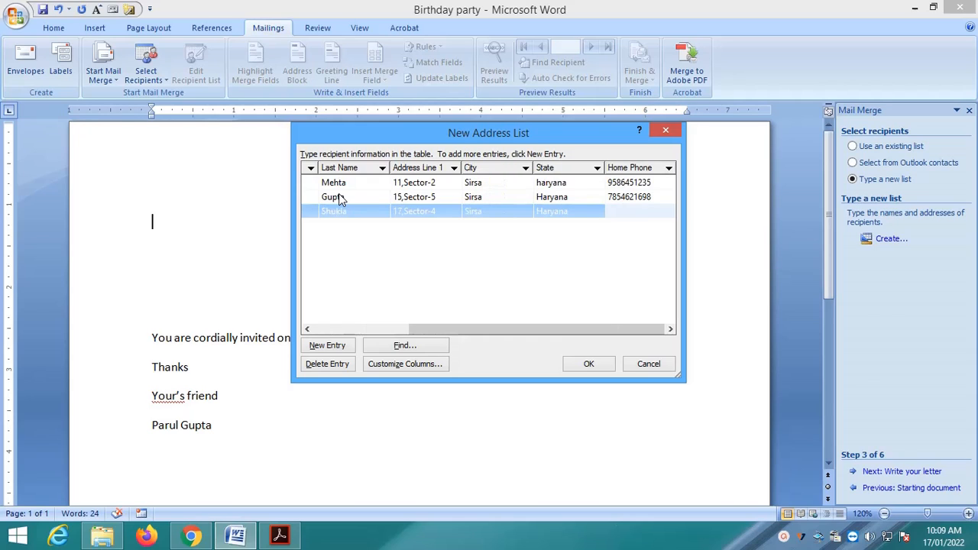
Save the finished address list to the Desktop as 'mail merge list'
{"action": "left_click", "coordinate": [589, 364]}
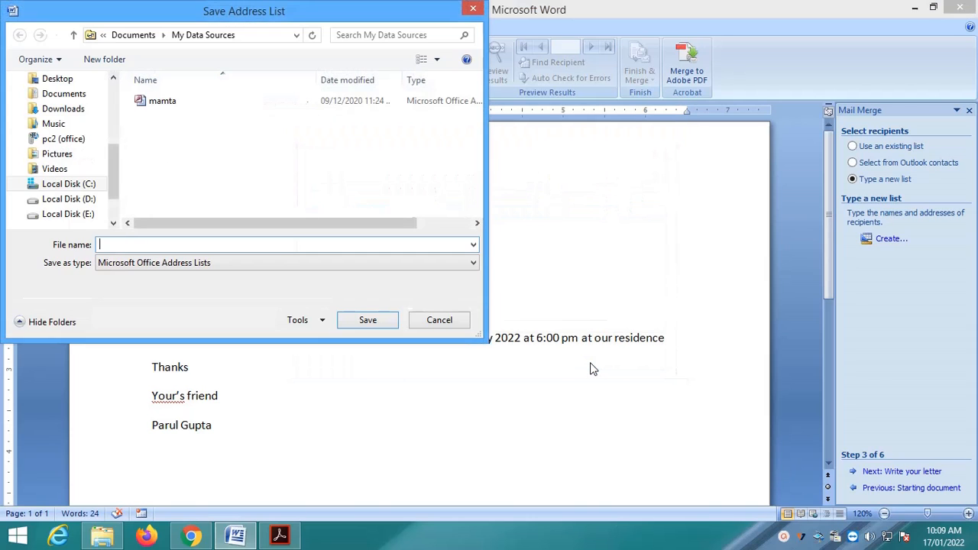
{"action": "left_click", "coordinate": [66, 83]}
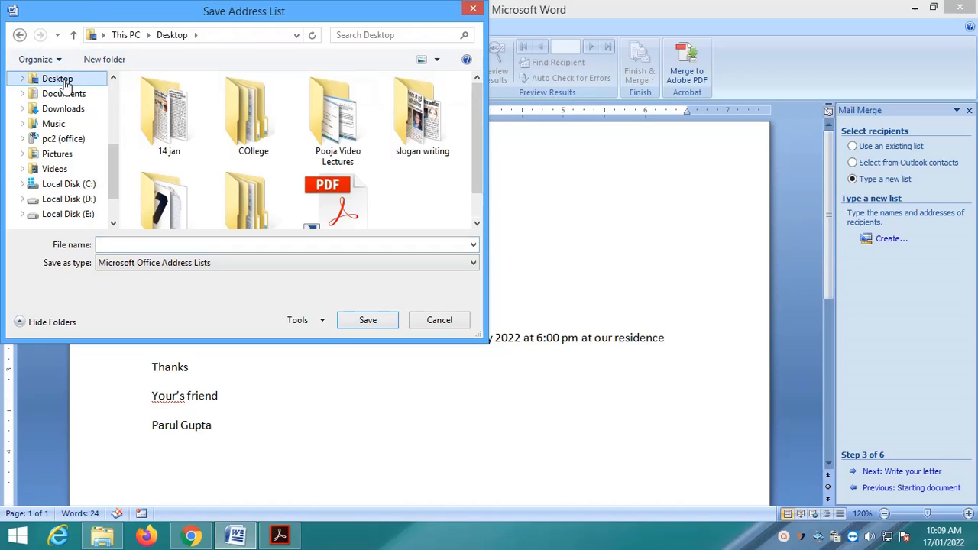
{"action": "type", "text": "ma"}
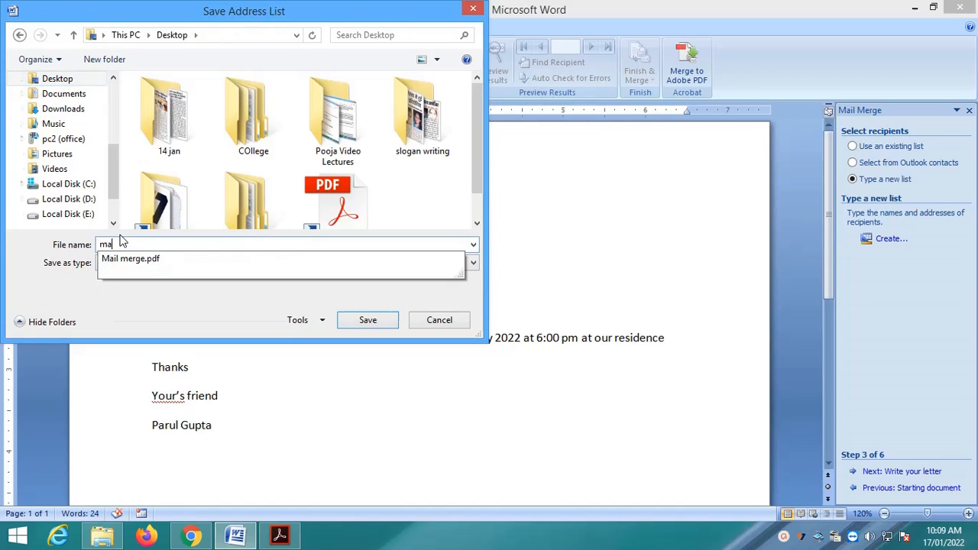
{"action": "type", "text": "il merge list"}
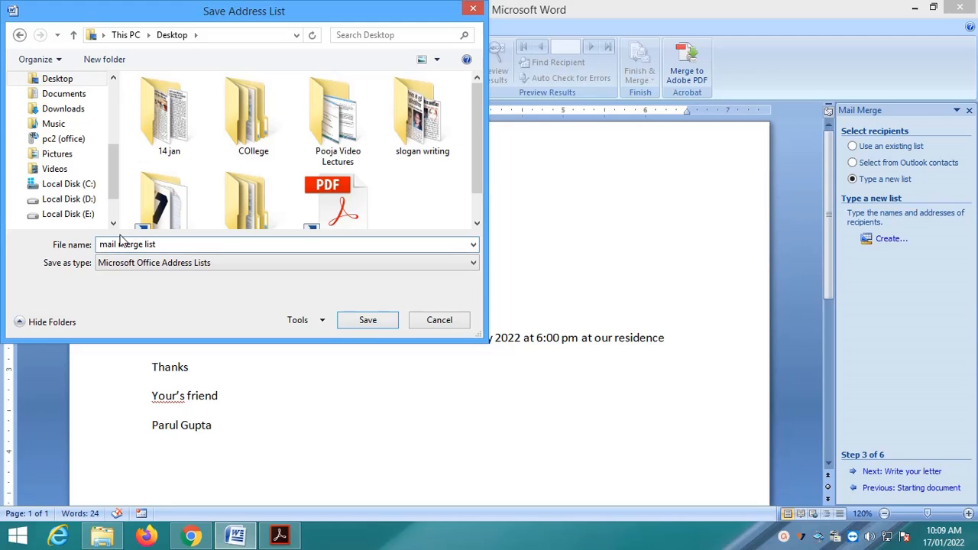
{"action": "left_click", "coordinate": [370, 323]}
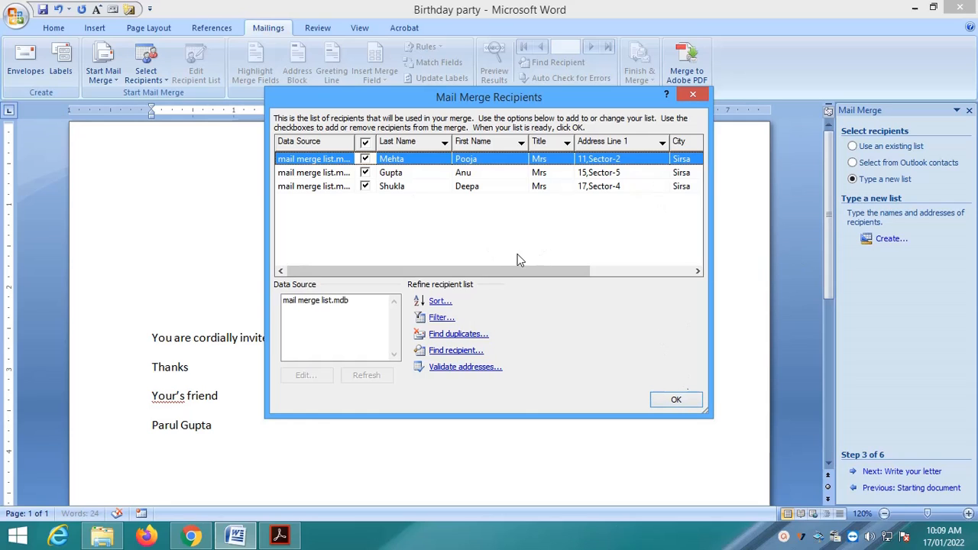
Review the three recipients' columns and confirm them for the merge
{"action": "left_click_drag", "start_coordinate": [518, 273], "coordinate": [452, 262]}
{"action": "left_click", "coordinate": [677, 400]}
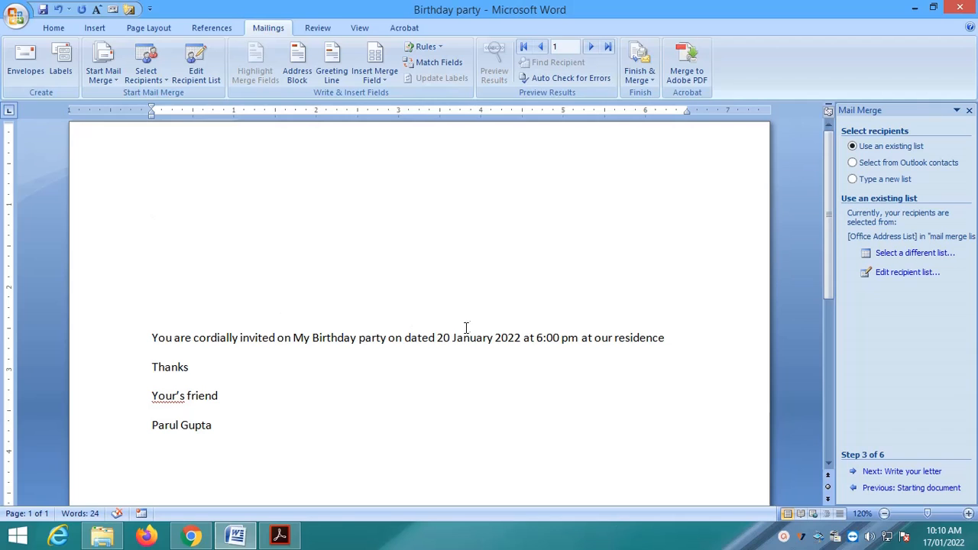
Insert the Title, First_Name and Last_Name merge fields at the top of the letter
{"action": "left_click", "coordinate": [378, 75]}
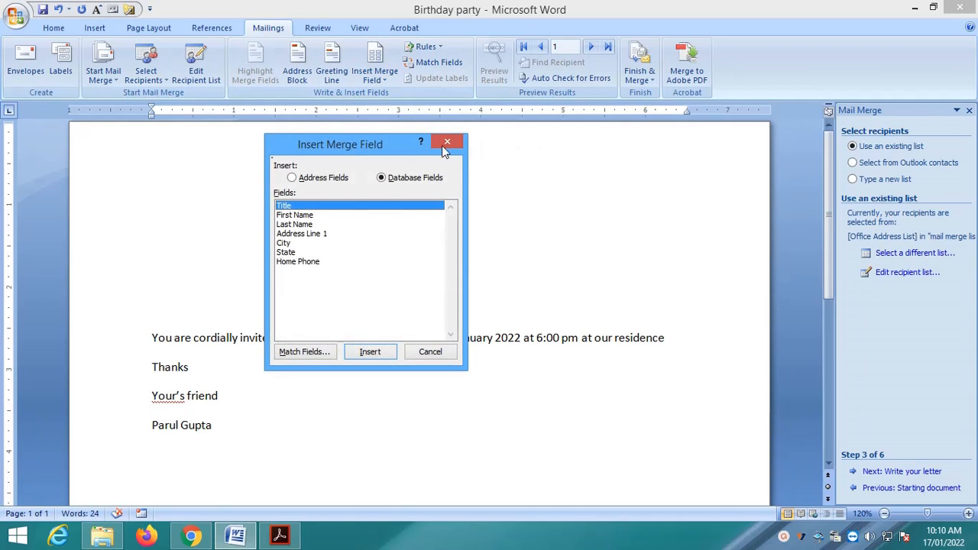
{"action": "left_click", "coordinate": [444, 145]}
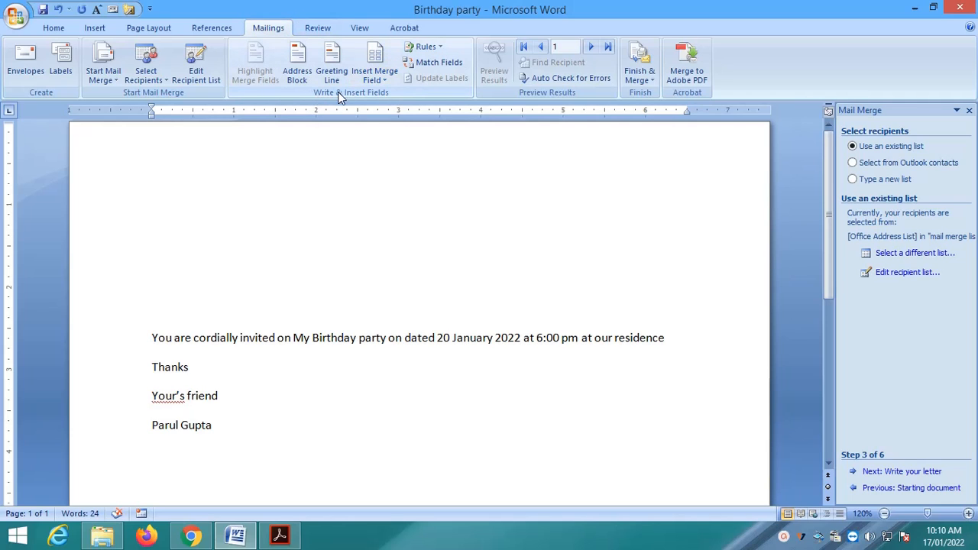
{"action": "left_click", "coordinate": [378, 71]}
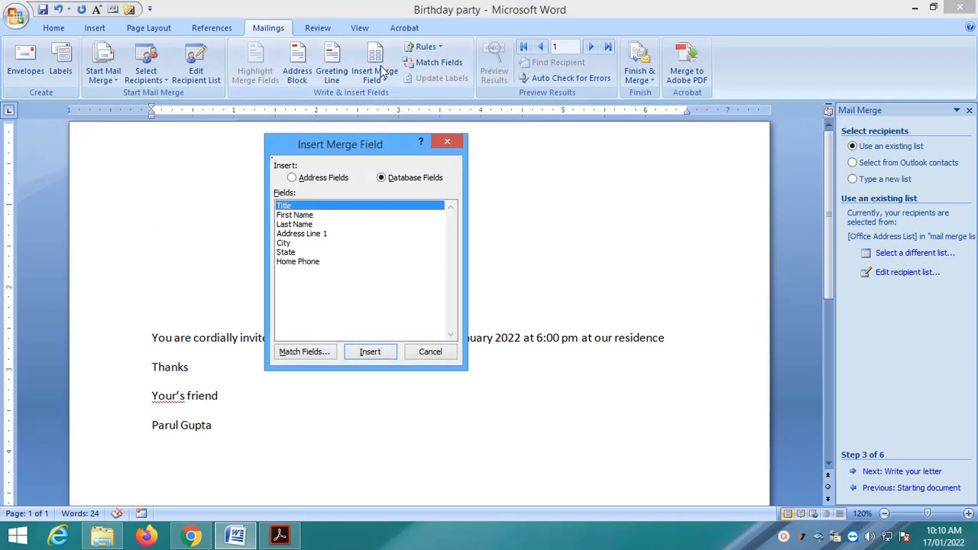
{"action": "left_click", "coordinate": [449, 143]}
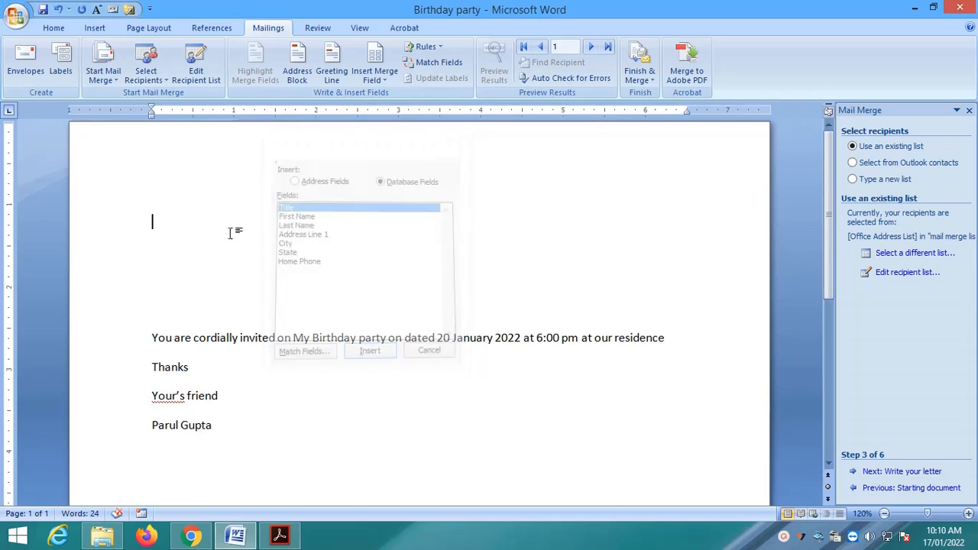
{"action": "left_click", "coordinate": [377, 64]}
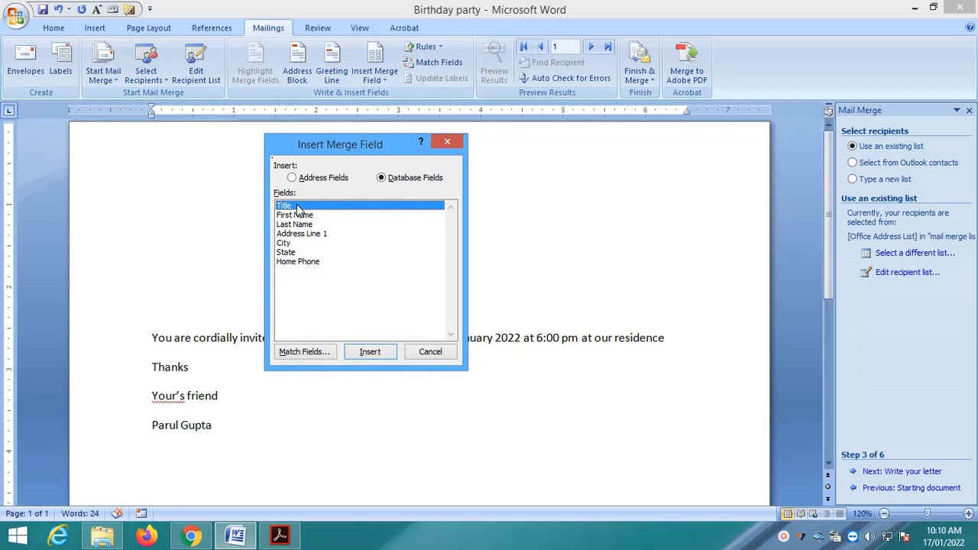
{"action": "left_click", "coordinate": [370, 352]}
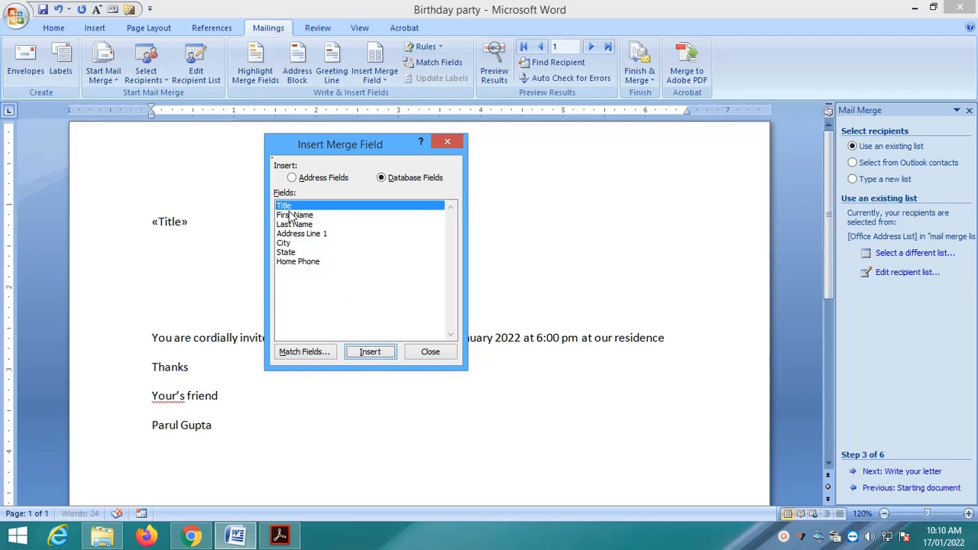
{"action": "left_click", "coordinate": [448, 142]}
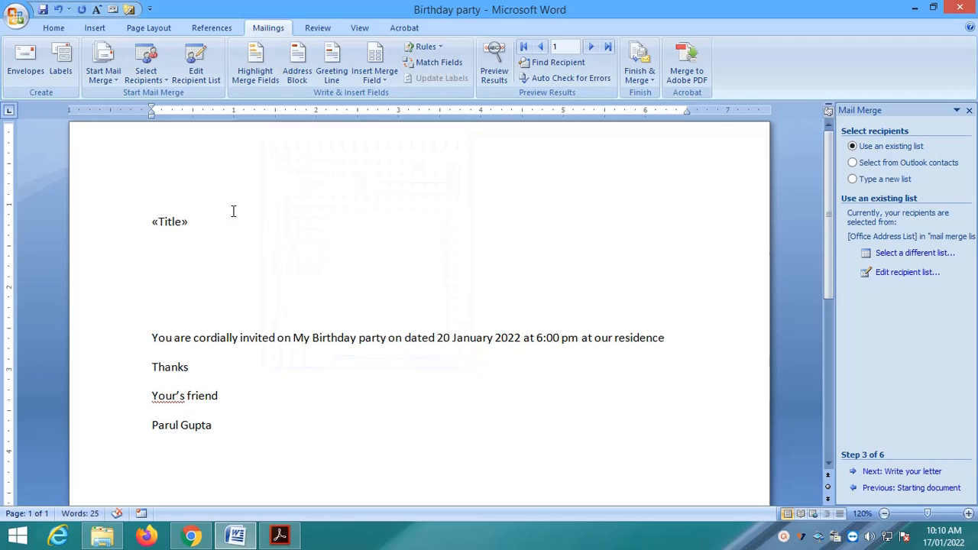
{"action": "left_click", "coordinate": [376, 76]}
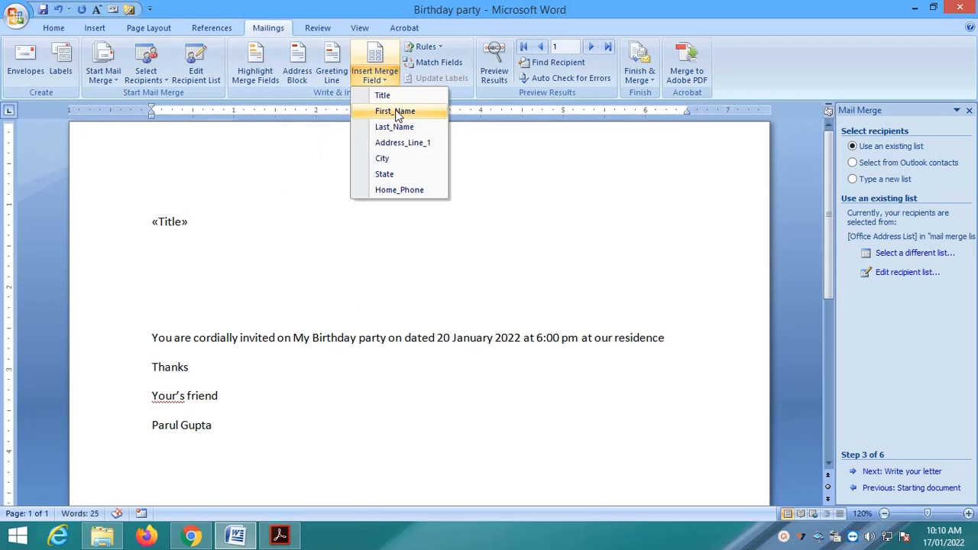
{"action": "left_click", "coordinate": [395, 112]}
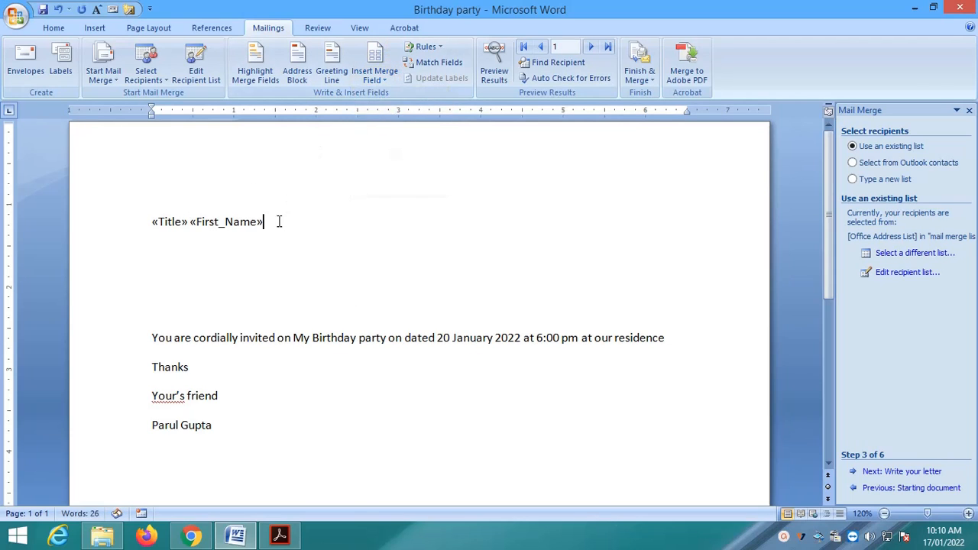
{"action": "left_click", "coordinate": [378, 76]}
{"action": "left_click", "coordinate": [393, 127]}
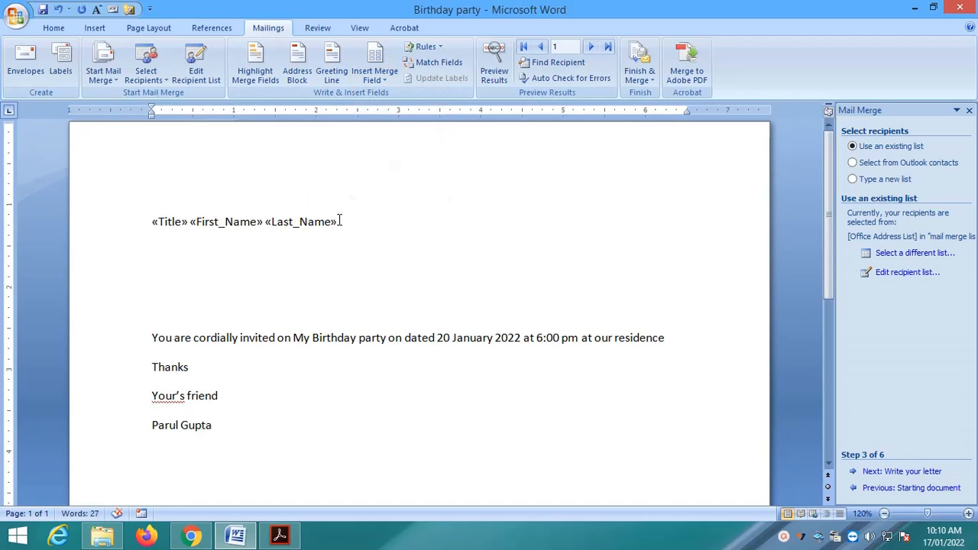
Add the Address_Line_1 and City merge fields, each on its own new line
{"action": "key", "text": "Return"}
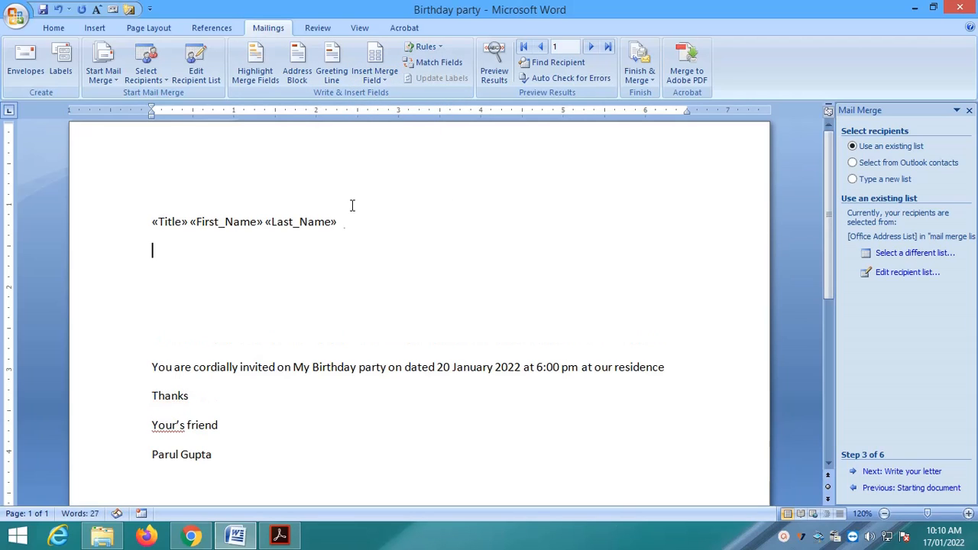
{"action": "left_click", "coordinate": [380, 70]}
{"action": "left_click", "coordinate": [310, 236]}
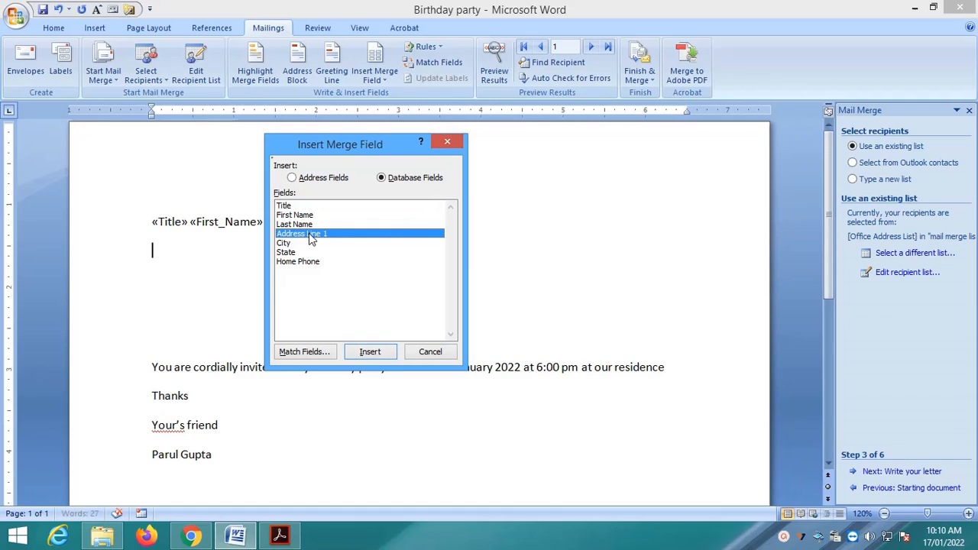
{"action": "left_click", "coordinate": [372, 354]}
{"action": "left_click", "coordinate": [253, 257]}
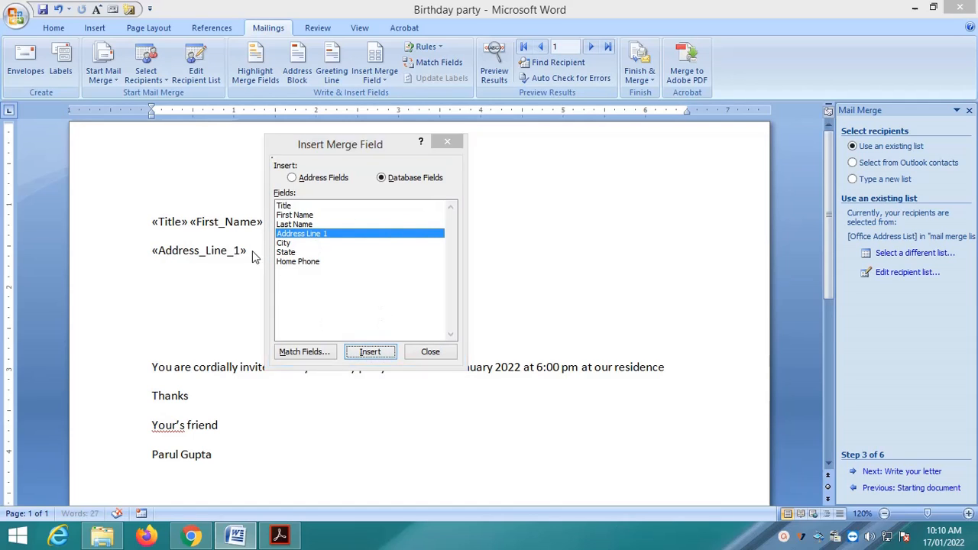
{"action": "left_click", "coordinate": [447, 141]}
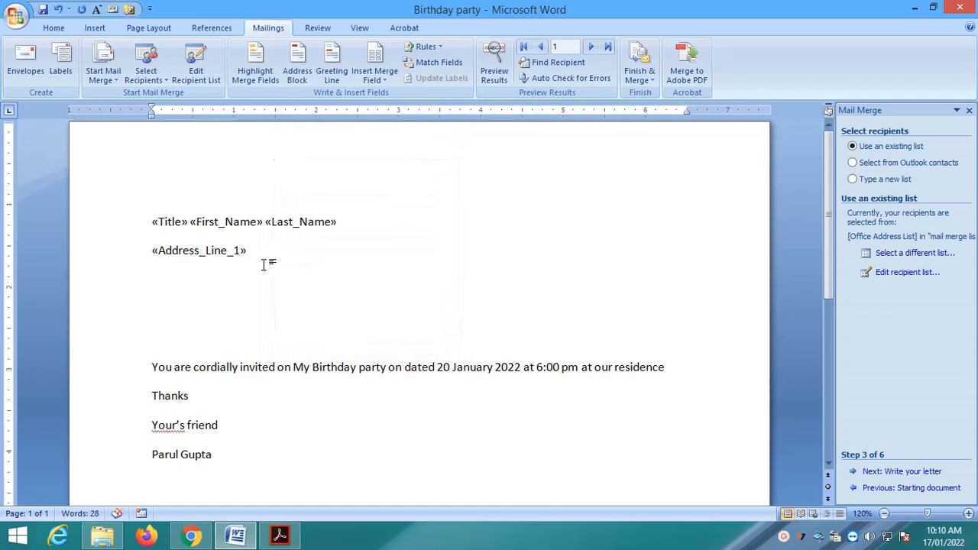
{"action": "key", "text": "Return"}
{"action": "left_click", "coordinate": [379, 72]}
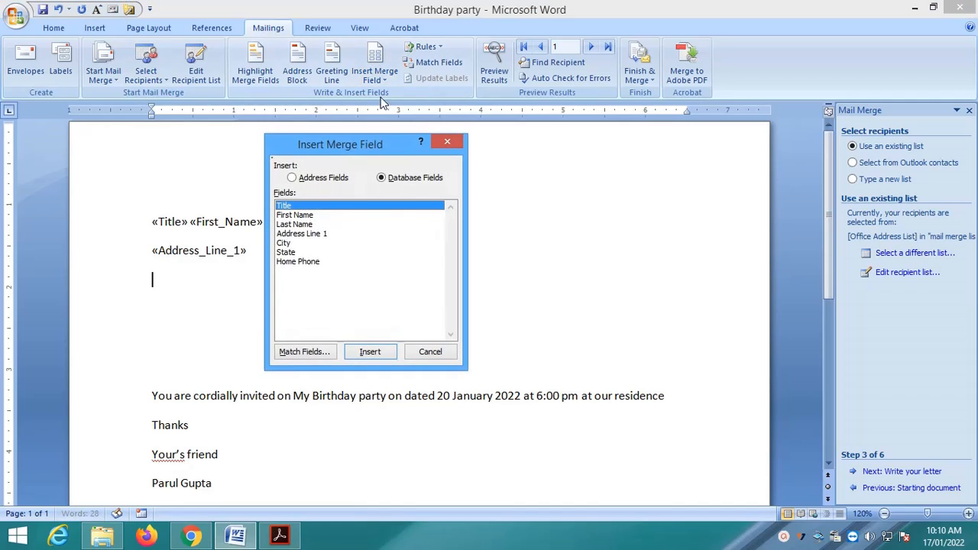
{"action": "left_click", "coordinate": [289, 243]}
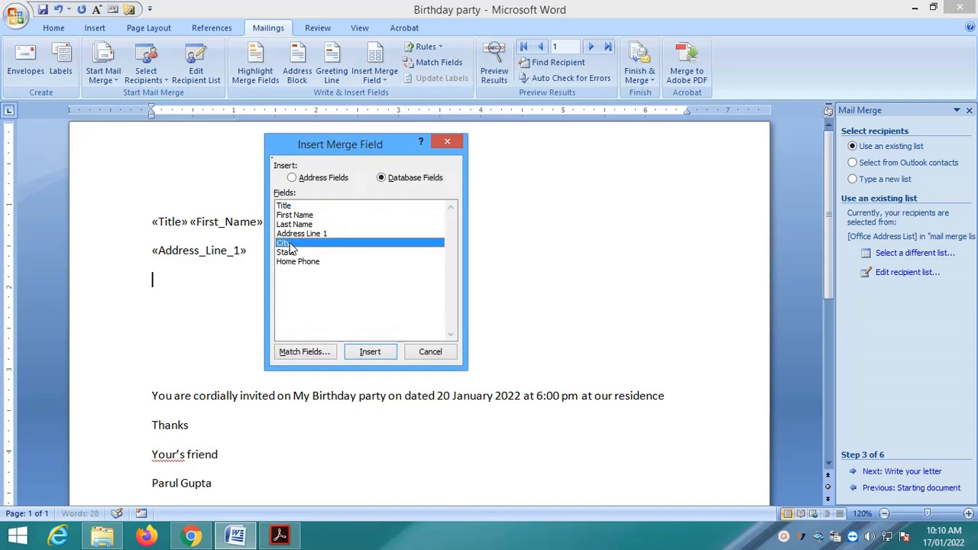
{"action": "left_click", "coordinate": [384, 351]}
{"action": "left_click", "coordinate": [447, 142]}
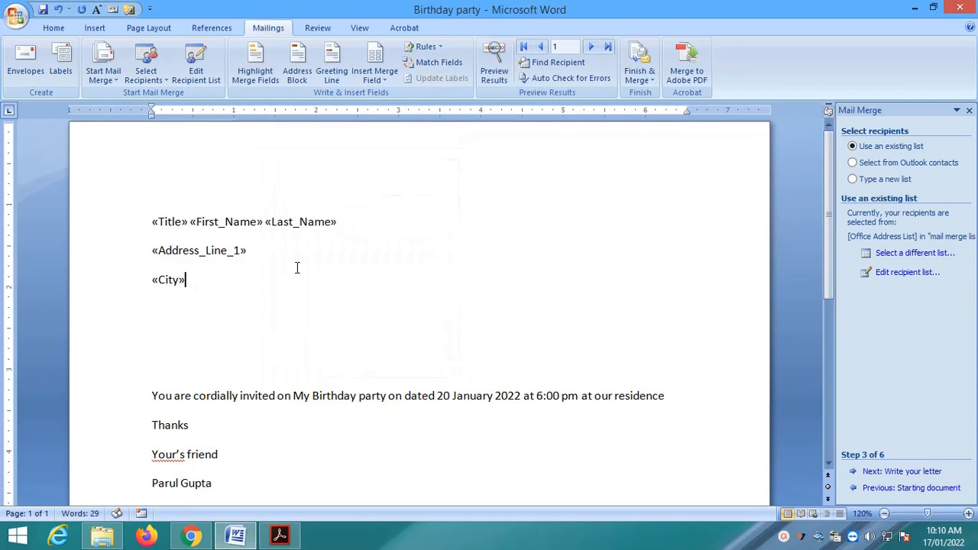
Add State and Home_Phone fields on new lines, then delete the blank lines below
{"action": "key", "text": "Return"}
{"action": "left_click", "coordinate": [382, 73]}
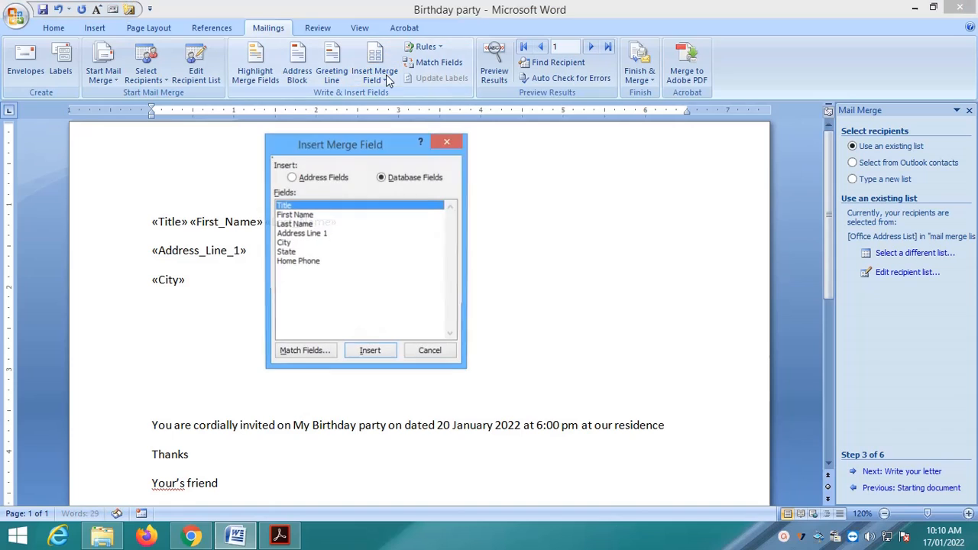
{"action": "left_click", "coordinate": [294, 253]}
{"action": "left_click", "coordinate": [373, 351]}
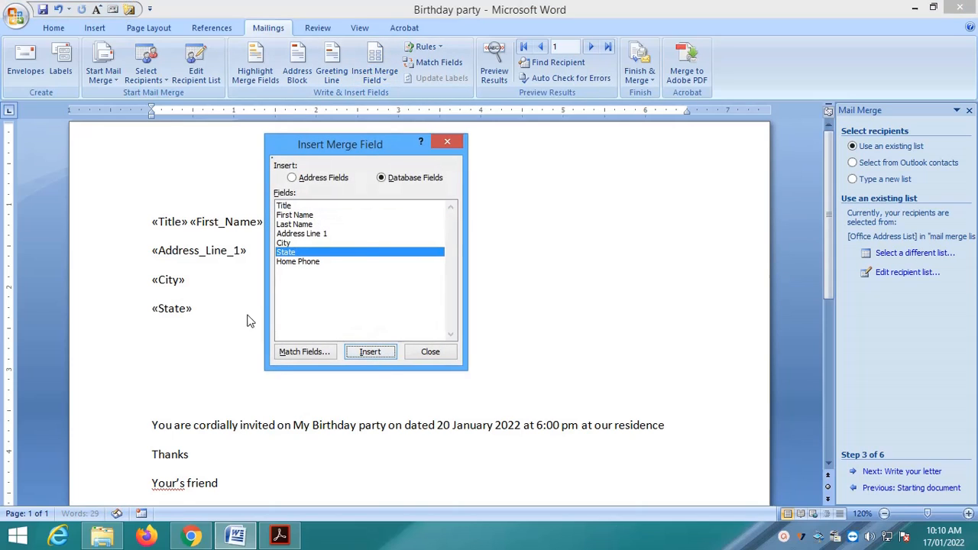
{"action": "left_click", "coordinate": [448, 142]}
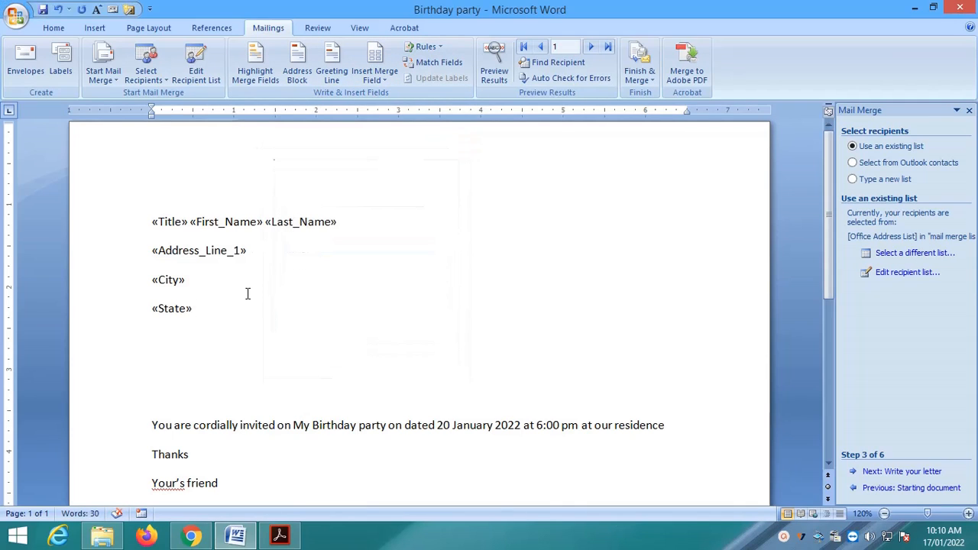
{"action": "key", "text": "Return"}
{"action": "left_click", "coordinate": [375, 80]}
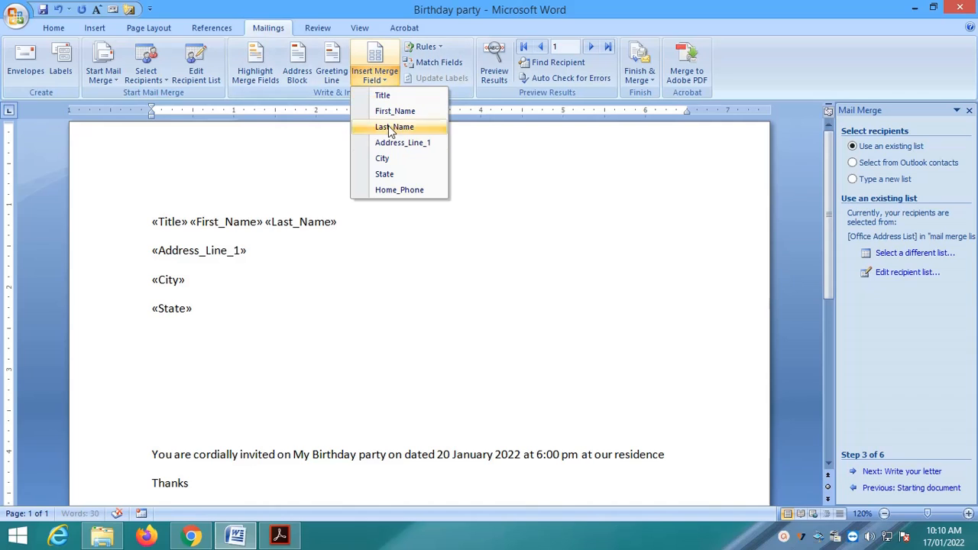
{"action": "left_click", "coordinate": [397, 190]}
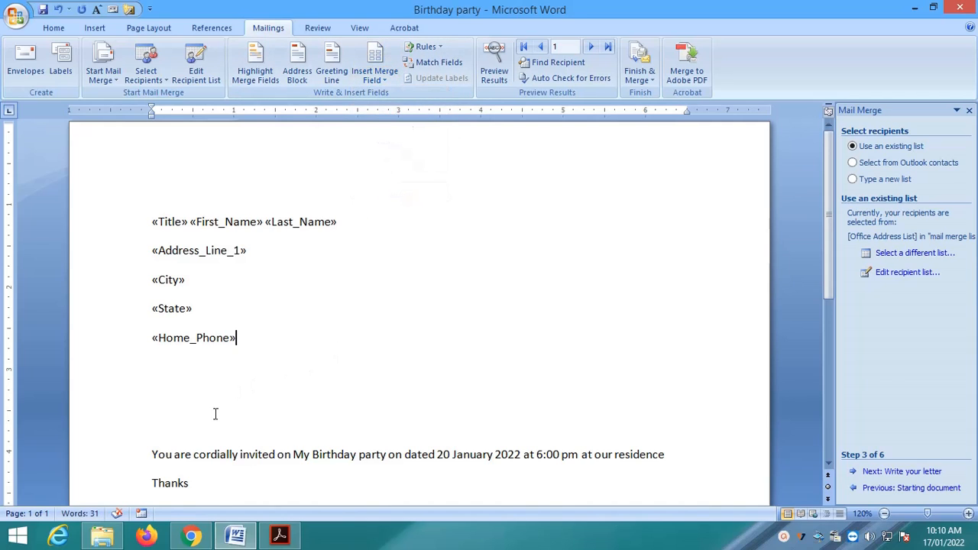
{"action": "left_click", "coordinate": [206, 437]}
{"action": "key", "text": "BackSpace"}
{"action": "key", "text": "BackSpace"}
{"action": "key", "text": "BackSpace"}
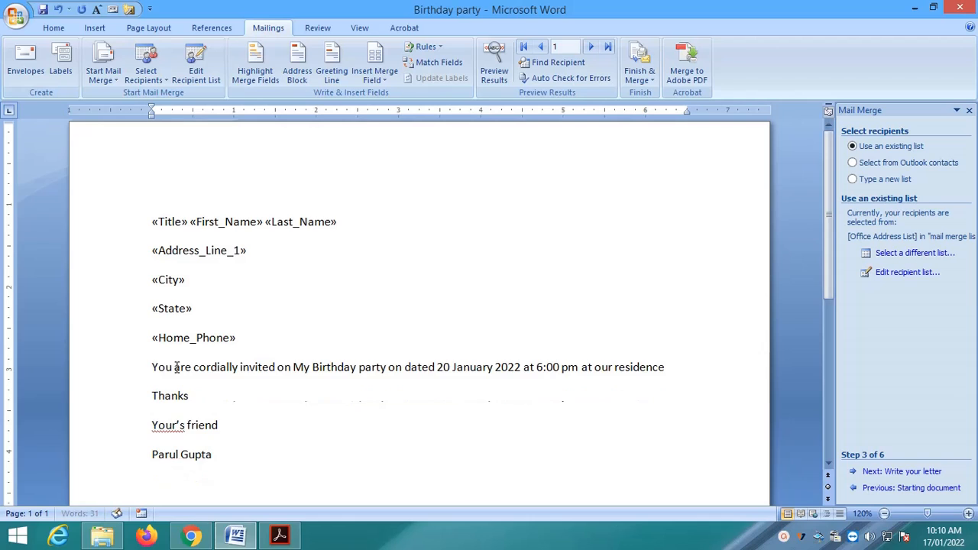
Set the merge-field lines to 1.0 line spacing with no space after paragraphs
{"action": "left_click_drag", "start_coordinate": [152, 222], "coordinate": [327, 347]}
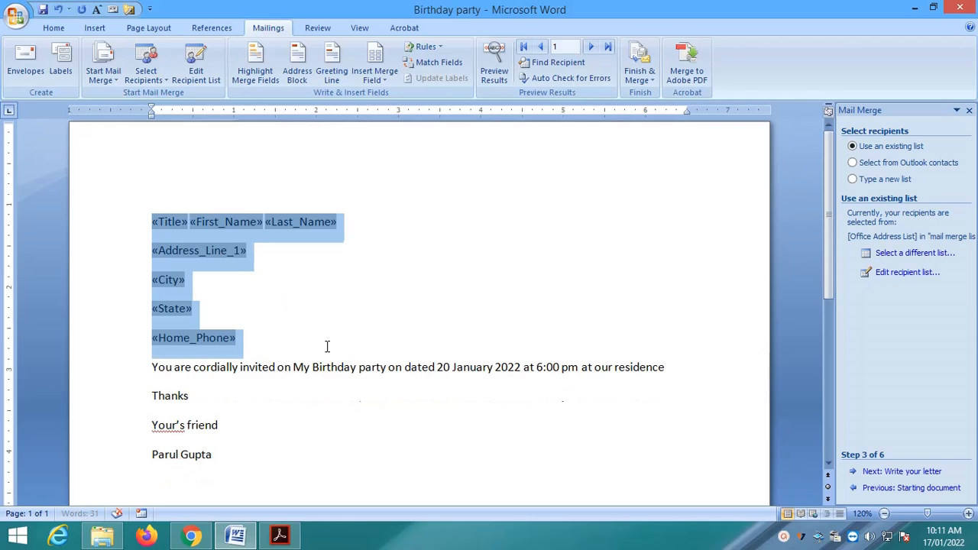
{"action": "left_click", "coordinate": [51, 27]}
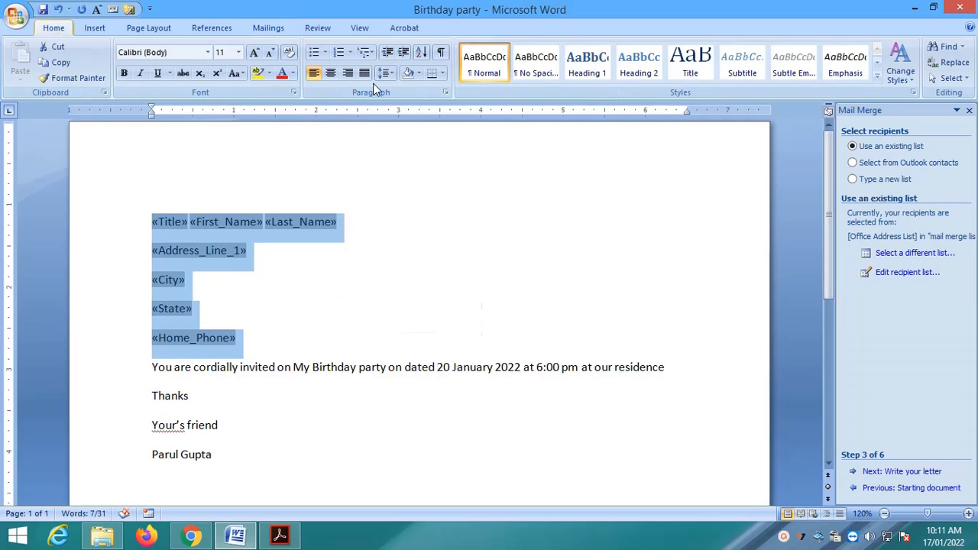
{"action": "left_click", "coordinate": [388, 72]}
{"action": "left_click", "coordinate": [399, 130]}
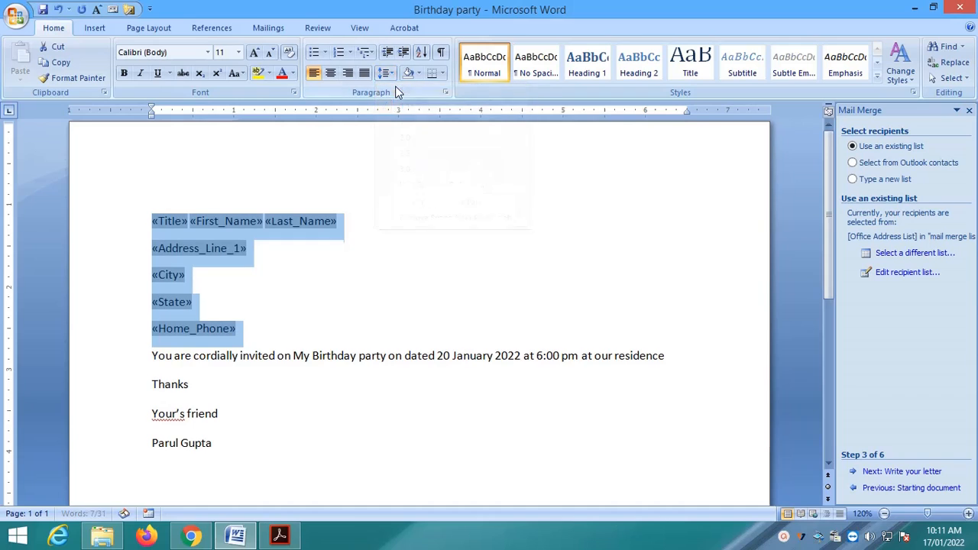
{"action": "left_click", "coordinate": [392, 72]}
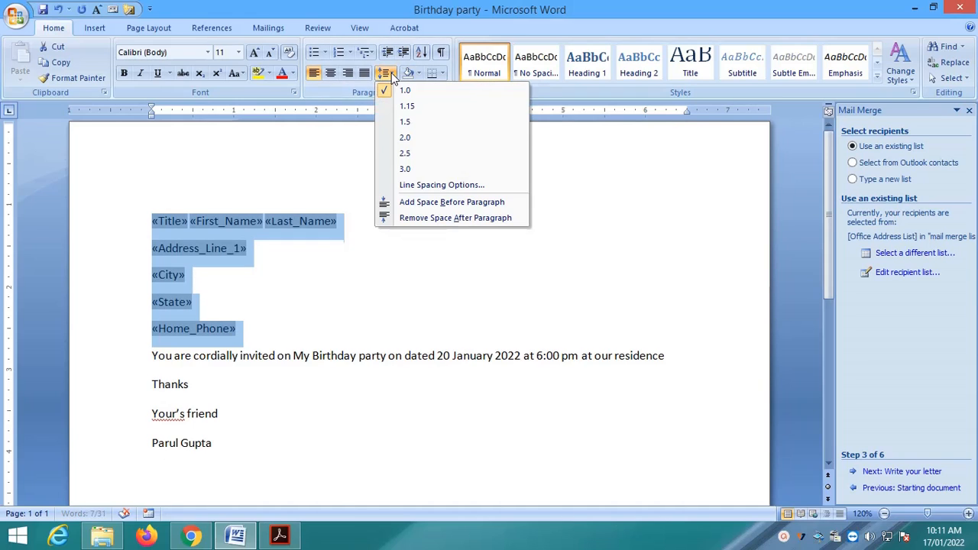
{"action": "left_click", "coordinate": [430, 219]}
Add a blank line after Home_Phone and advance the wizard to Step 4 of 6
{"action": "left_click", "coordinate": [281, 283]}
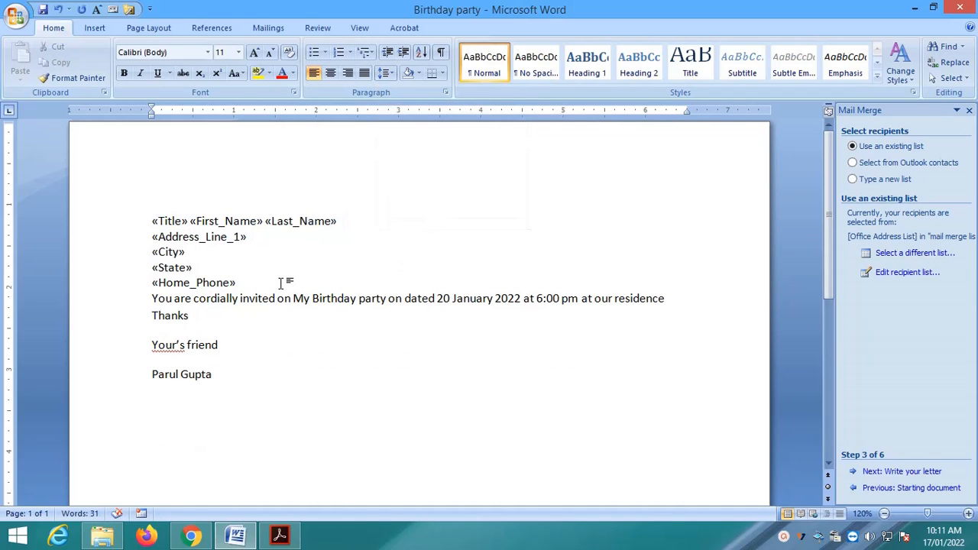
{"action": "key", "text": "Return"}
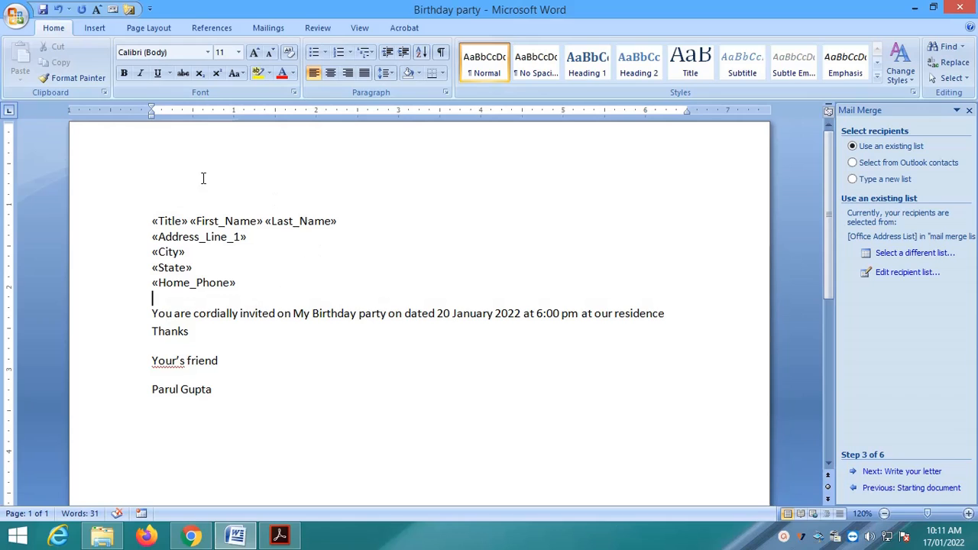
{"action": "left_click", "coordinate": [267, 29]}
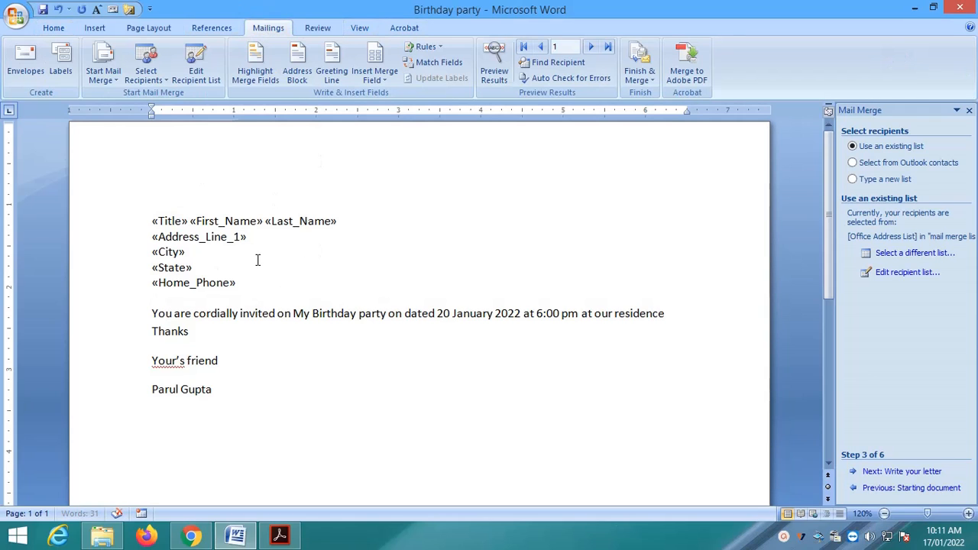
{"action": "left_click", "coordinate": [905, 473]}
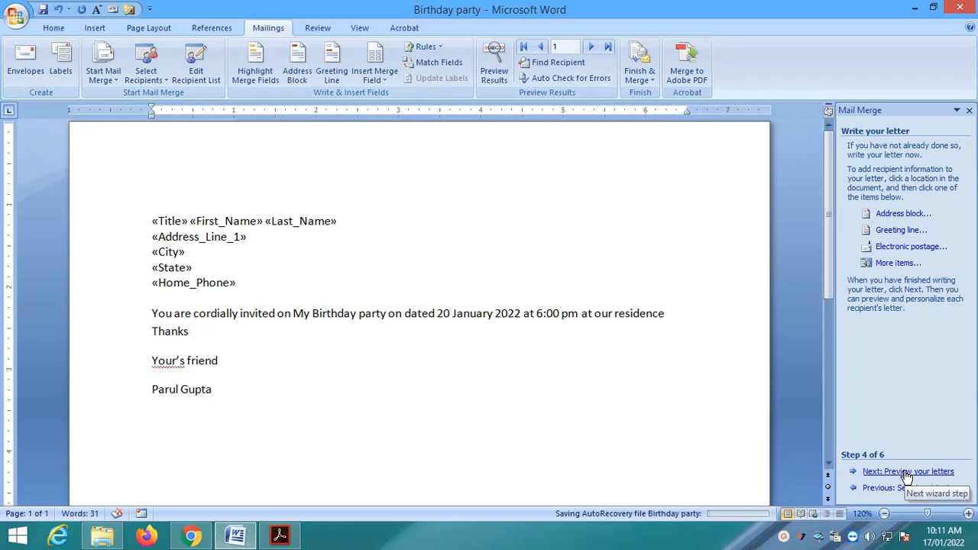
Preview the merged letter for recipients 1 to 3, ending back on recipient 1
{"action": "left_click", "coordinate": [907, 473]}
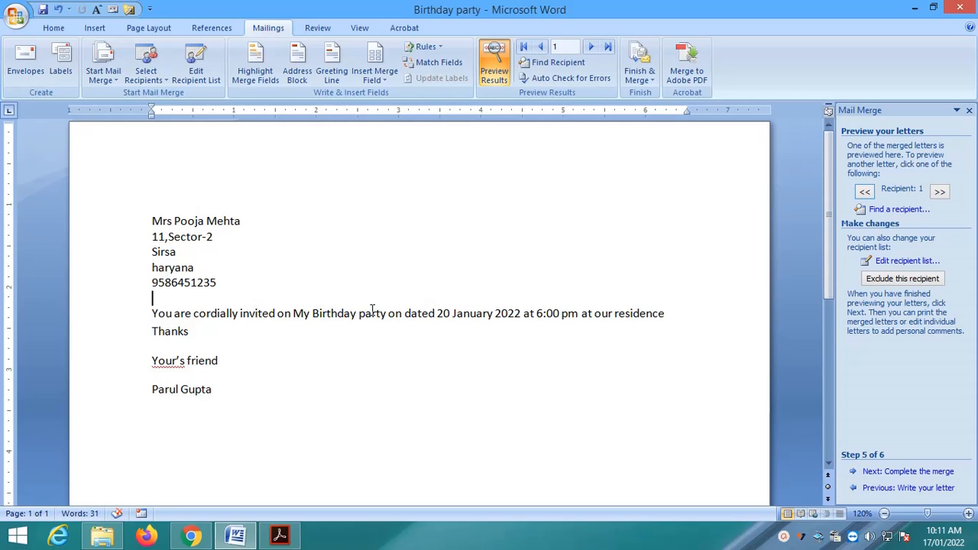
{"action": "left_click", "coordinate": [940, 192]}
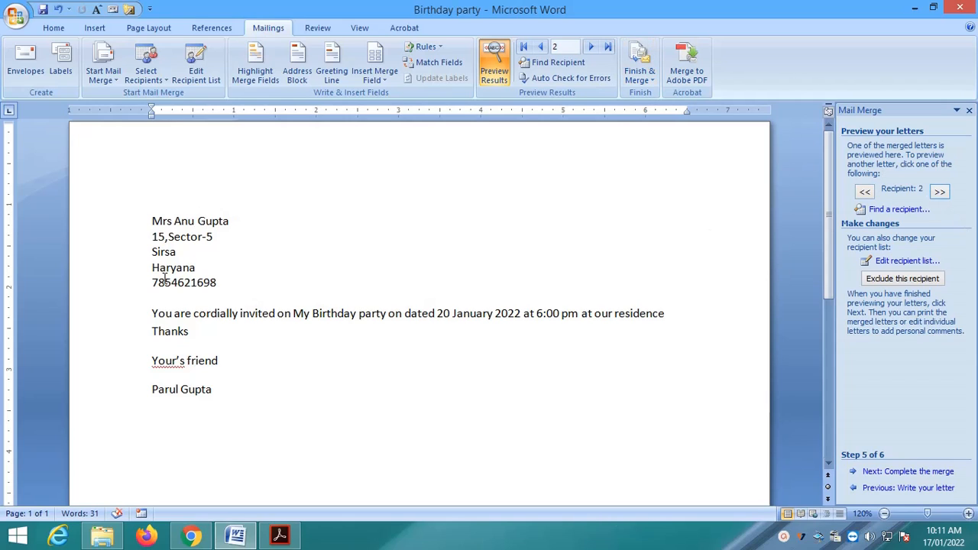
{"action": "left_click", "coordinate": [940, 191]}
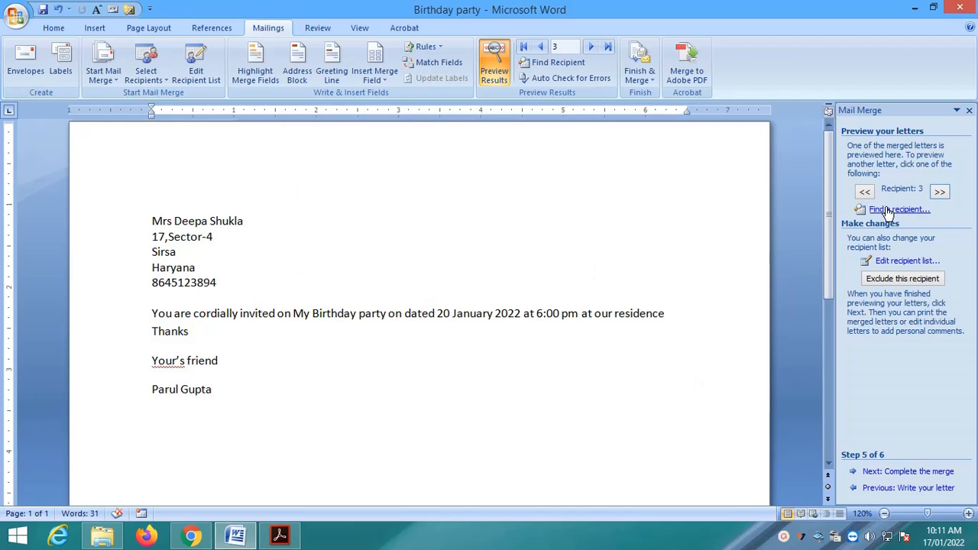
{"action": "left_click", "coordinate": [524, 47]}
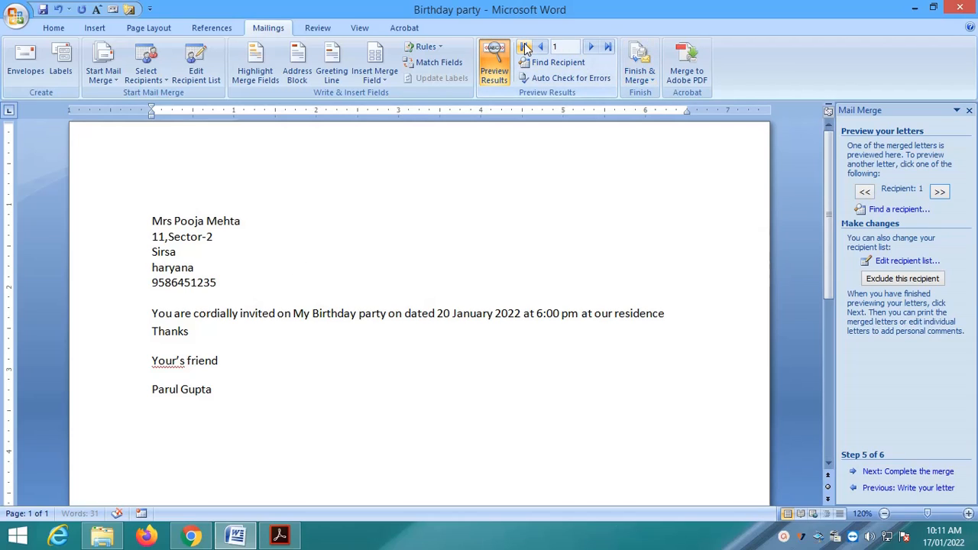
{"action": "left_click", "coordinate": [594, 48]}
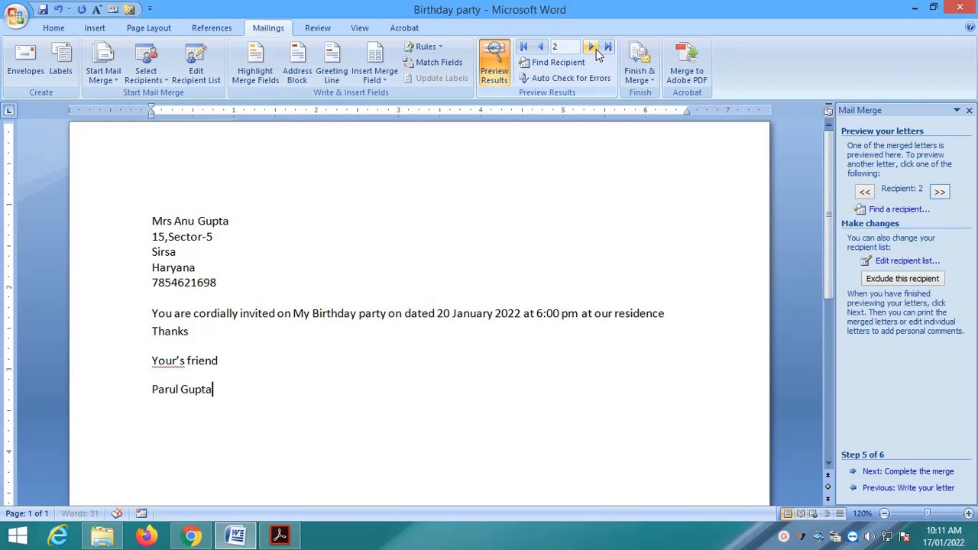
{"action": "left_click", "coordinate": [596, 49]}
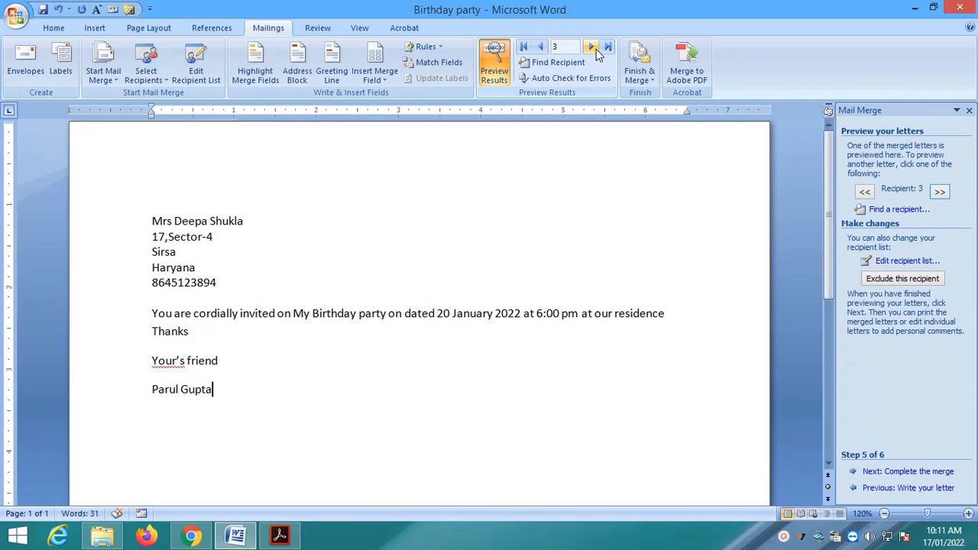
{"action": "left_click", "coordinate": [867, 192]}
{"action": "left_click", "coordinate": [868, 192]}
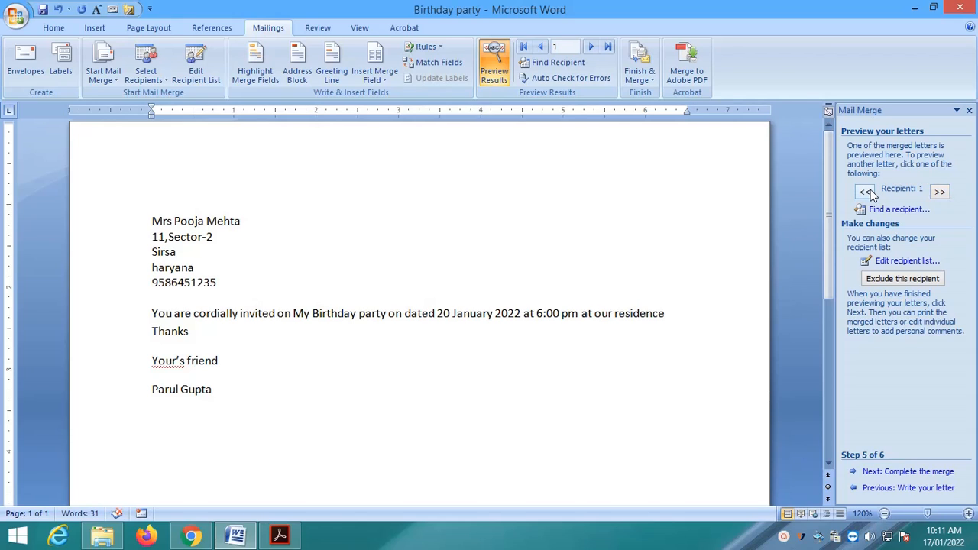
Merge all records as individual letters into the new Letters1 document
{"action": "left_click", "coordinate": [929, 472]}
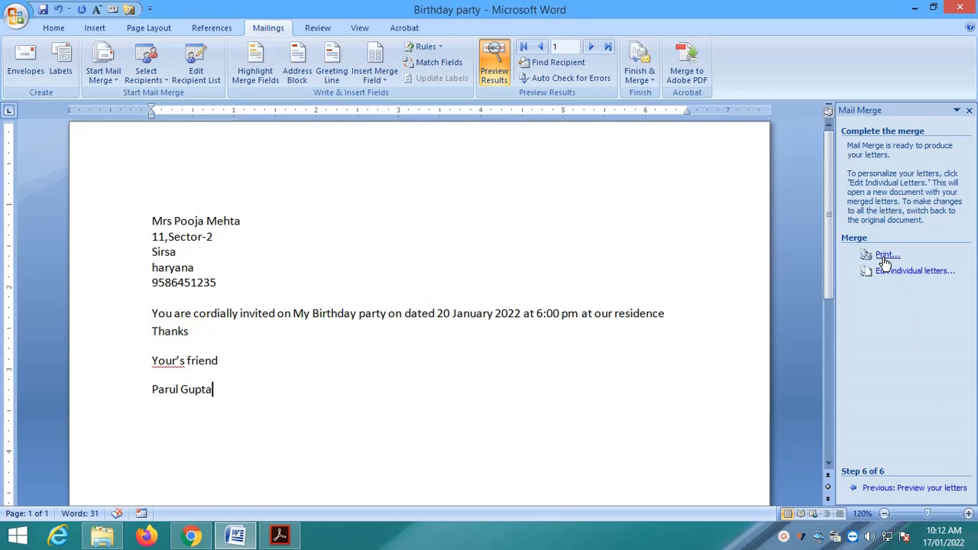
{"action": "left_click", "coordinate": [921, 272]}
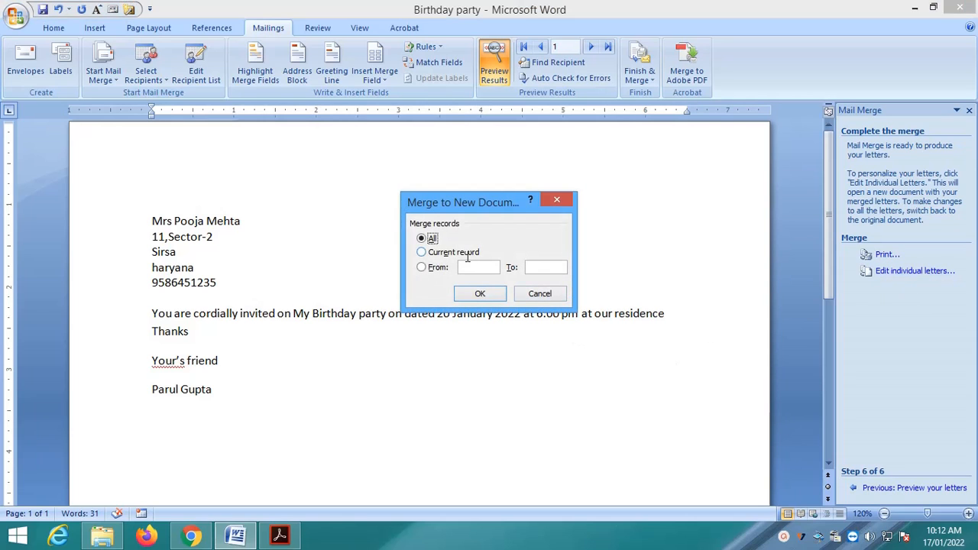
{"action": "left_click", "coordinate": [482, 296]}
{"action": "scroll", "coordinate": [484, 298], "scroll_direction": "down", "scroll_amount": 3}
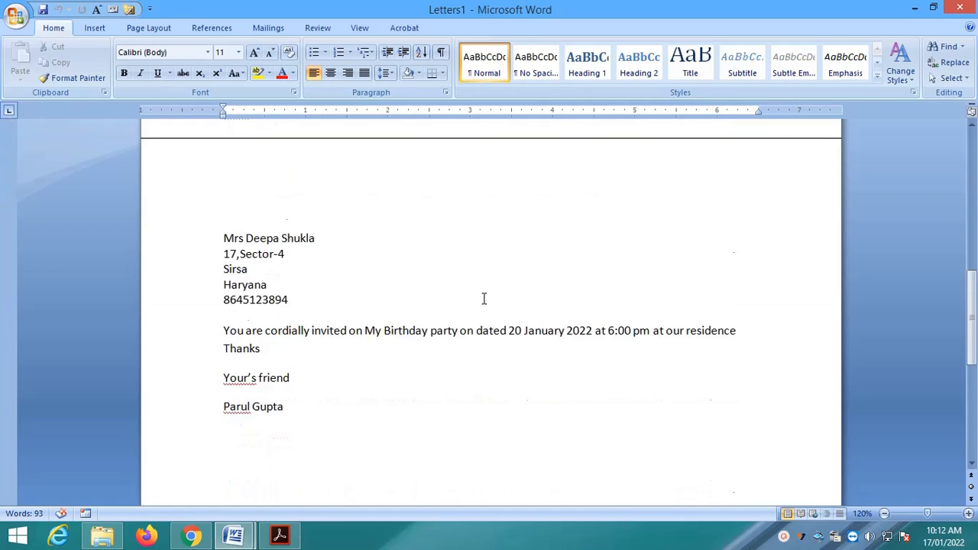
{"action": "scroll", "coordinate": [483, 298], "scroll_direction": "up", "scroll_amount": 7}
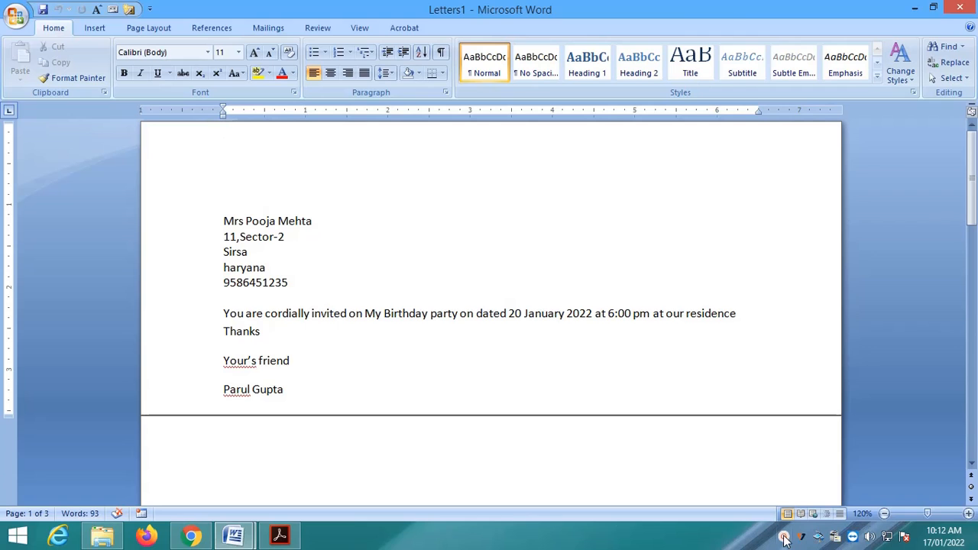
Switch to Mail merge.pdf and scroll to page 7 listing the six advantages of mail merge
{"action": "left_click", "coordinate": [277, 537]}
{"action": "scroll", "coordinate": [390, 375], "scroll_direction": "down", "scroll_amount": 4}
{"action": "scroll", "coordinate": [390, 375], "scroll_direction": "down", "scroll_amount": 8}
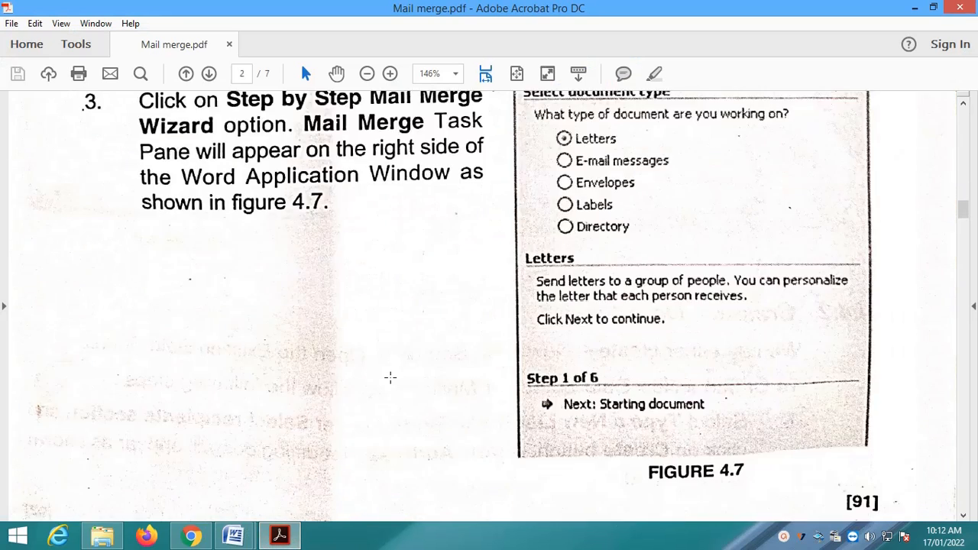
{"action": "left_click_drag", "start_coordinate": [967, 227], "coordinate": [965, 479]}
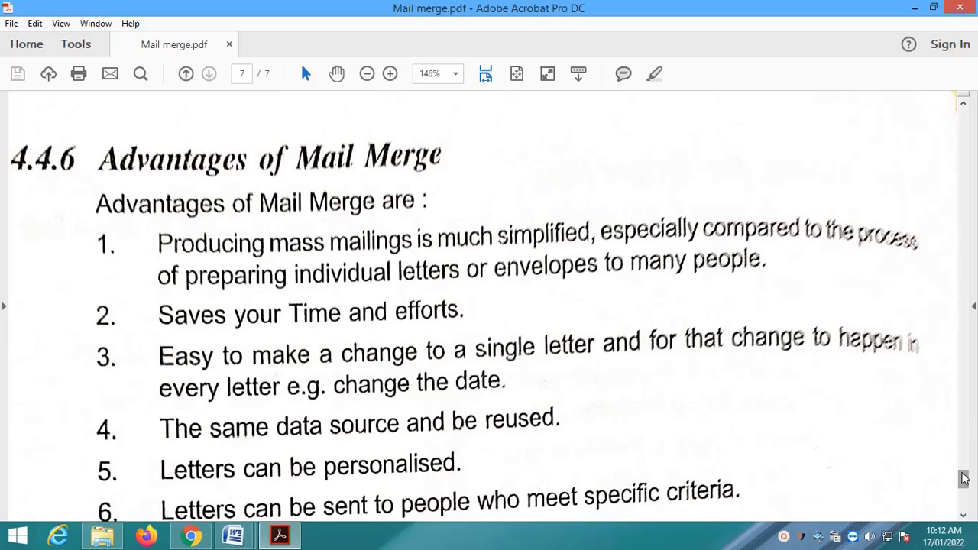
{"action": "scroll", "coordinate": [962, 478], "scroll_direction": "down", "scroll_amount": 2}
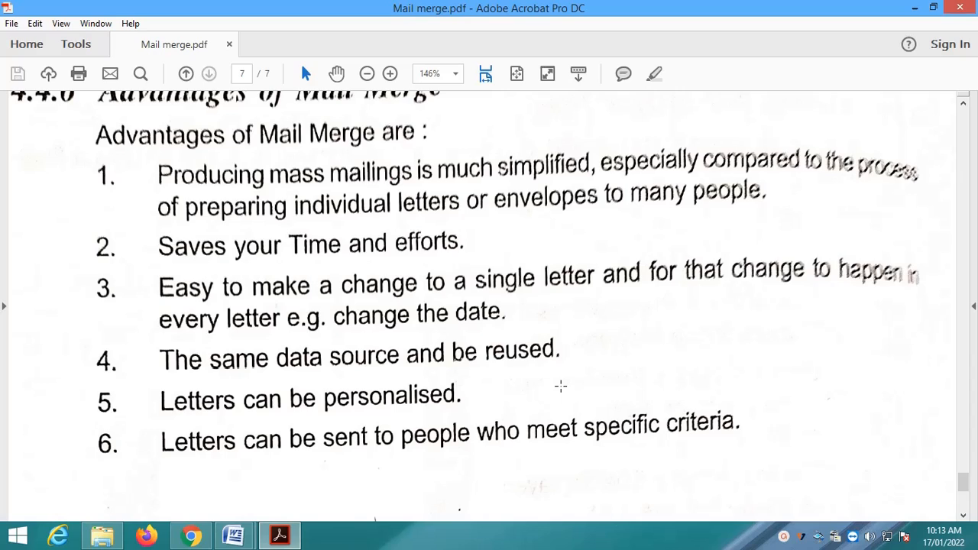
{"action": "scroll", "coordinate": [560, 386], "scroll_direction": "down", "scroll_amount": 1}
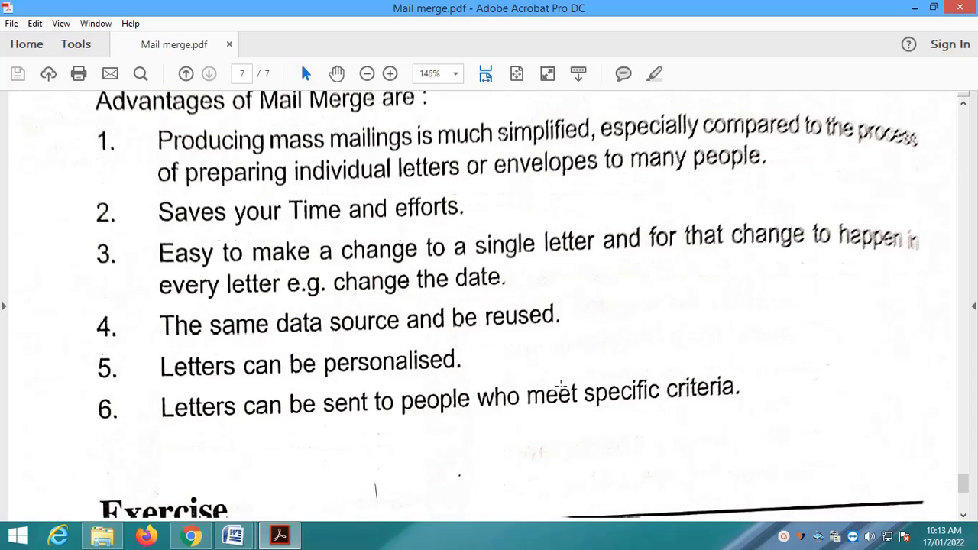